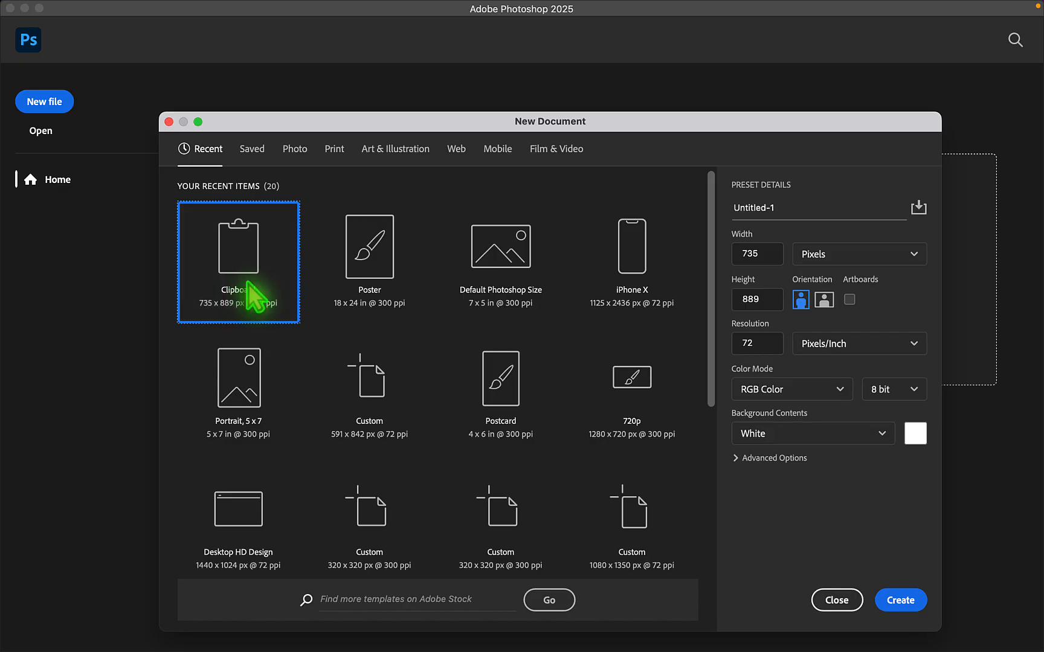
# - Create a 735 x 889 px document at 72 ppi with a black (#000000) background
pyautogui.click(915, 434)
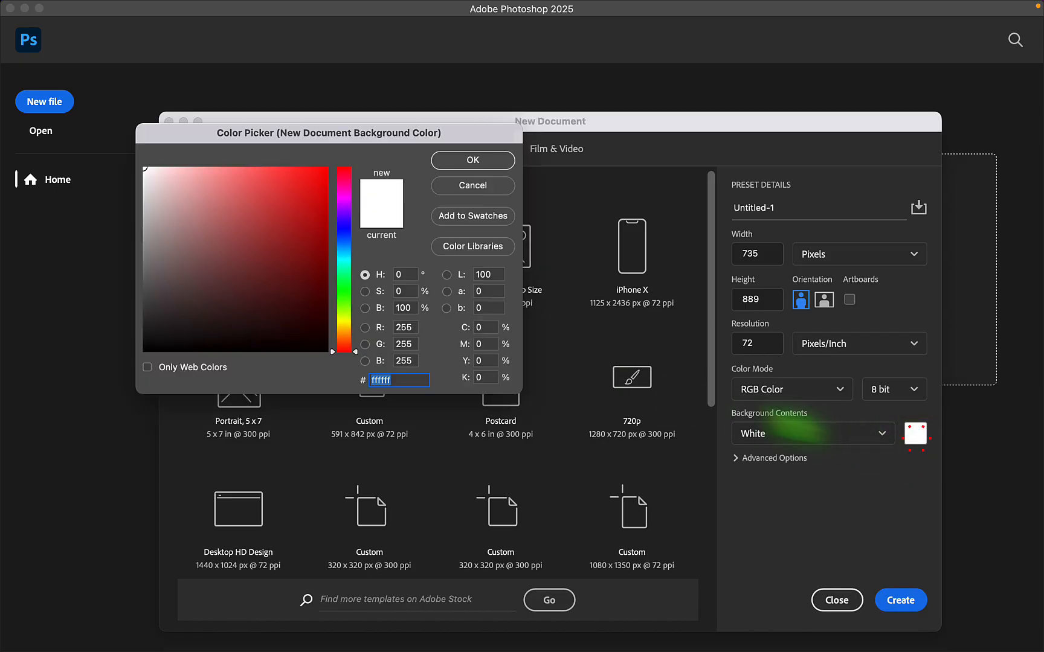
pyautogui.moveTo(309, 315); pyautogui.dragTo(359, 385)
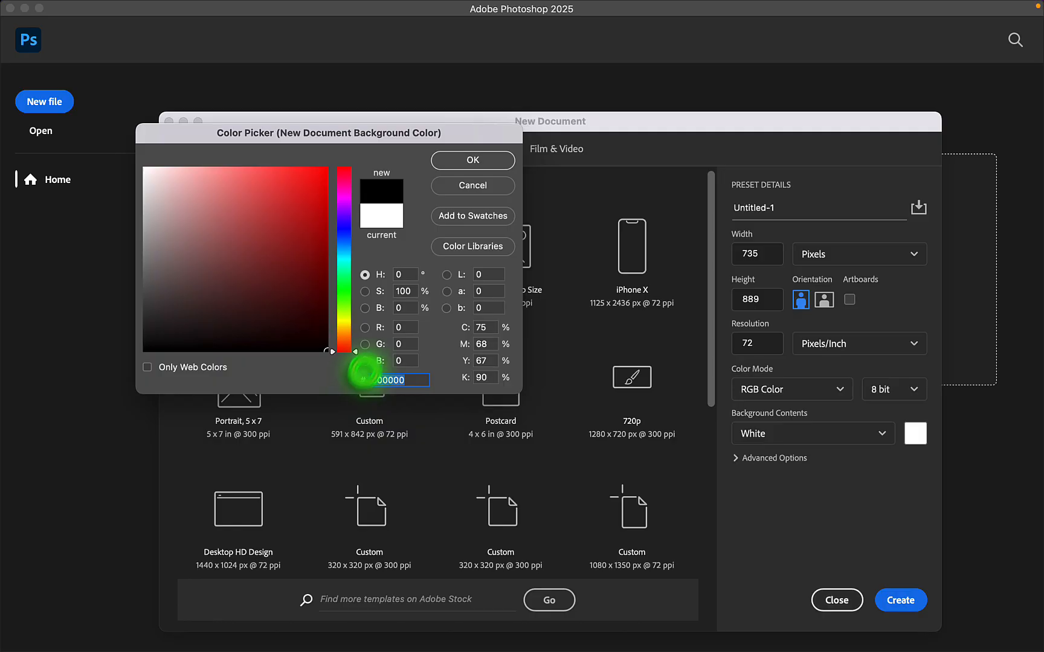
pyautogui.click(473, 160)
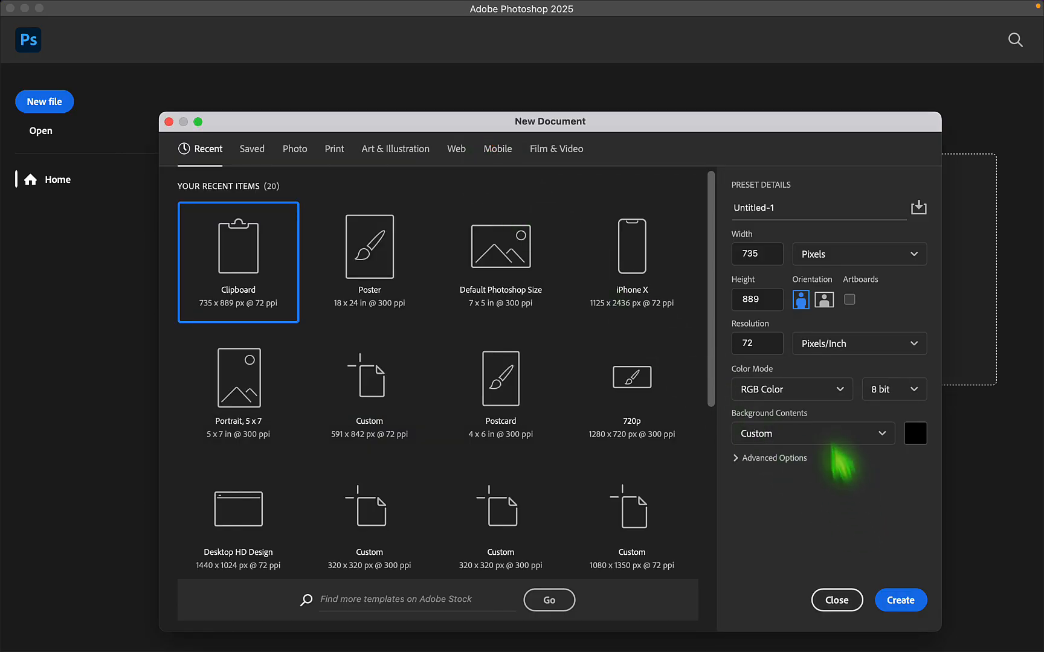
pyautogui.click(900, 600)
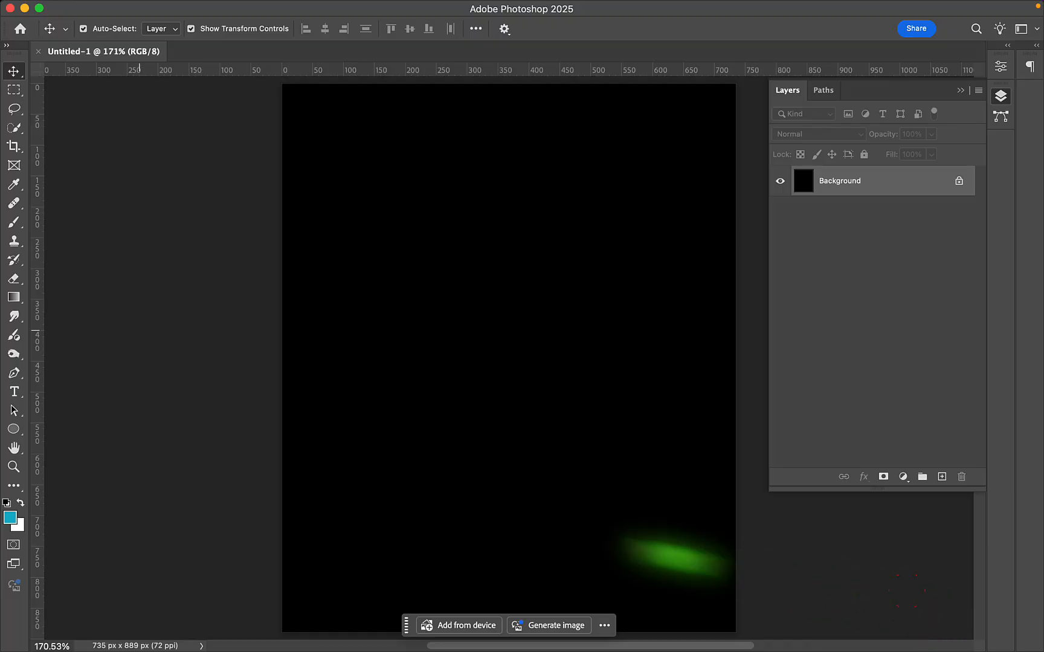
# - Create an ellipse shape 626.99 px wide and 654.99 px high on the canvas
pyautogui.click(13, 429)
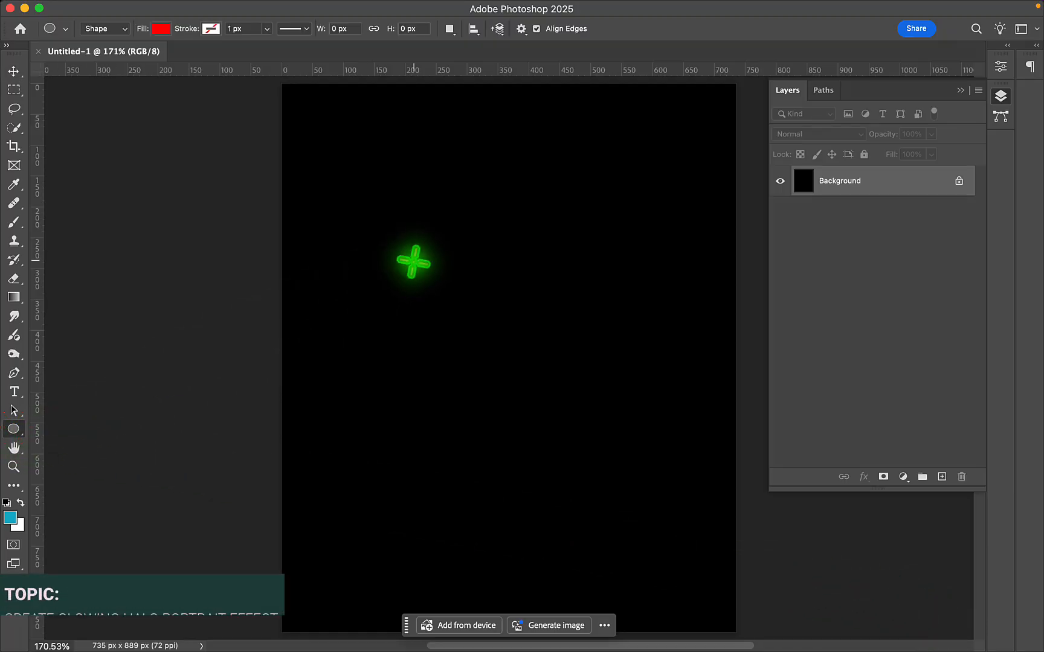
pyautogui.click(413, 260)
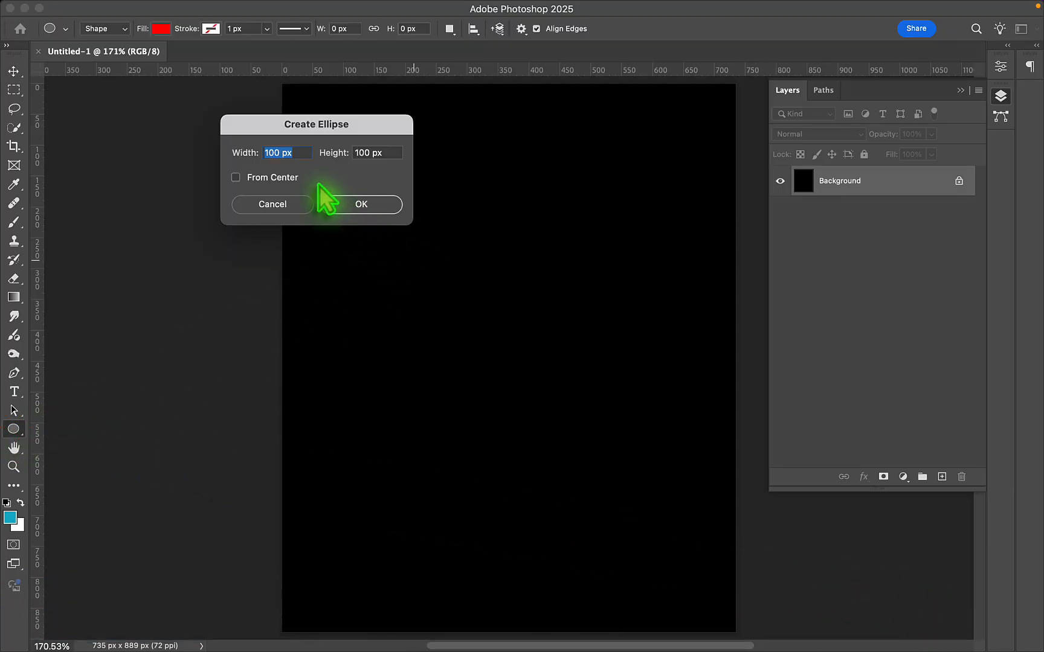
pyautogui.write('626.99')
pyautogui.click(379, 155)
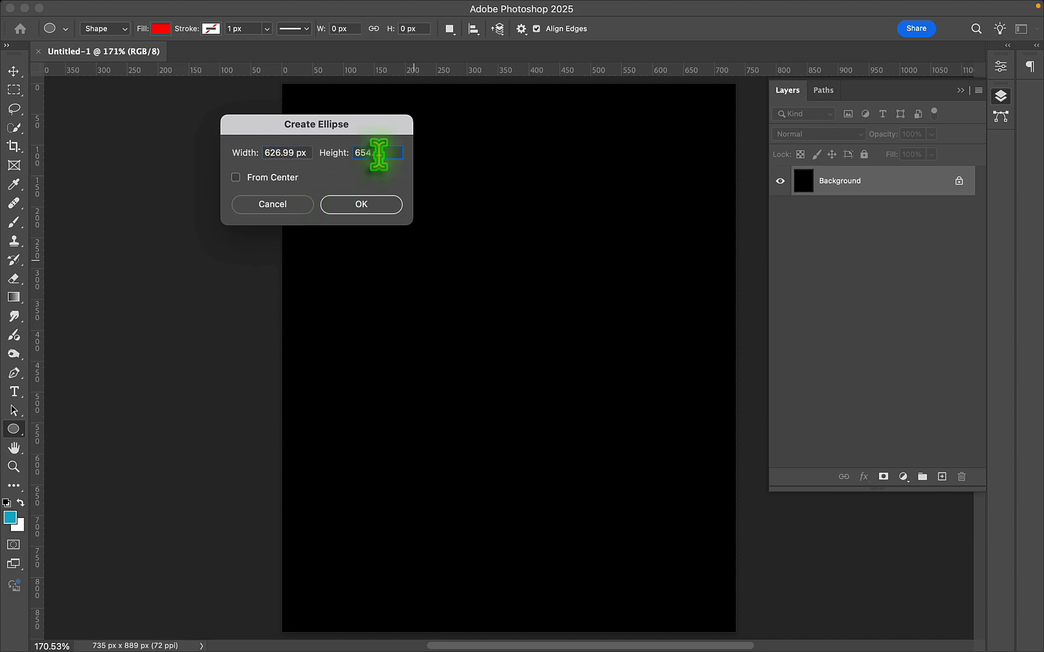
pyautogui.write('654.99')
pyautogui.press('Return')
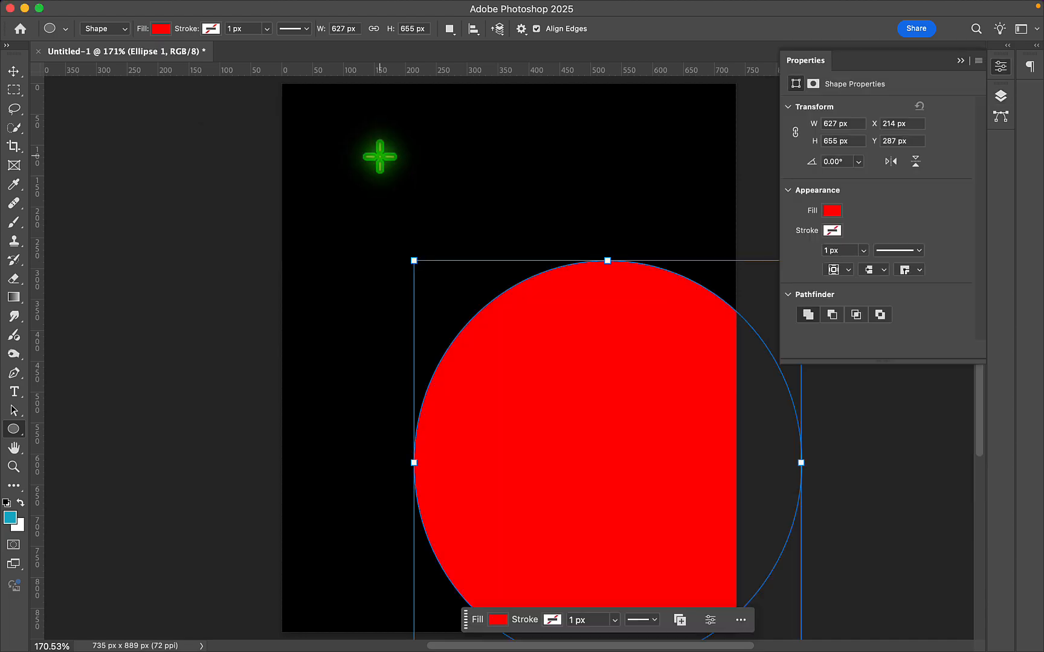
# - Position the ellipse at X 98 px and Y 95 px
pyautogui.write('98')
pyautogui.click(894, 141)
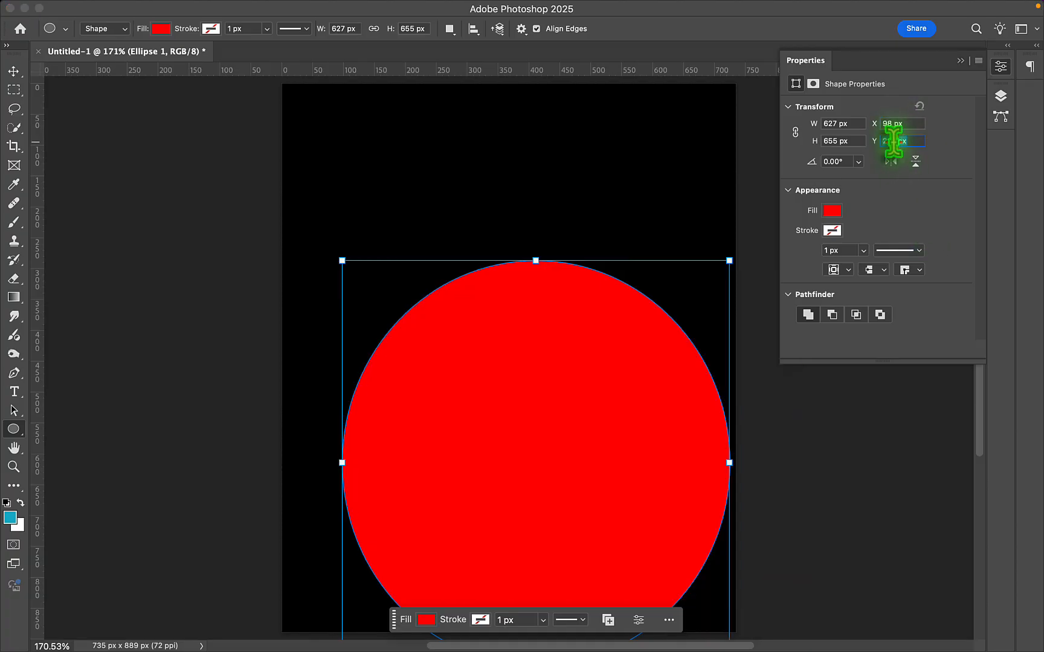
pyautogui.write('95')
pyautogui.press('Return')
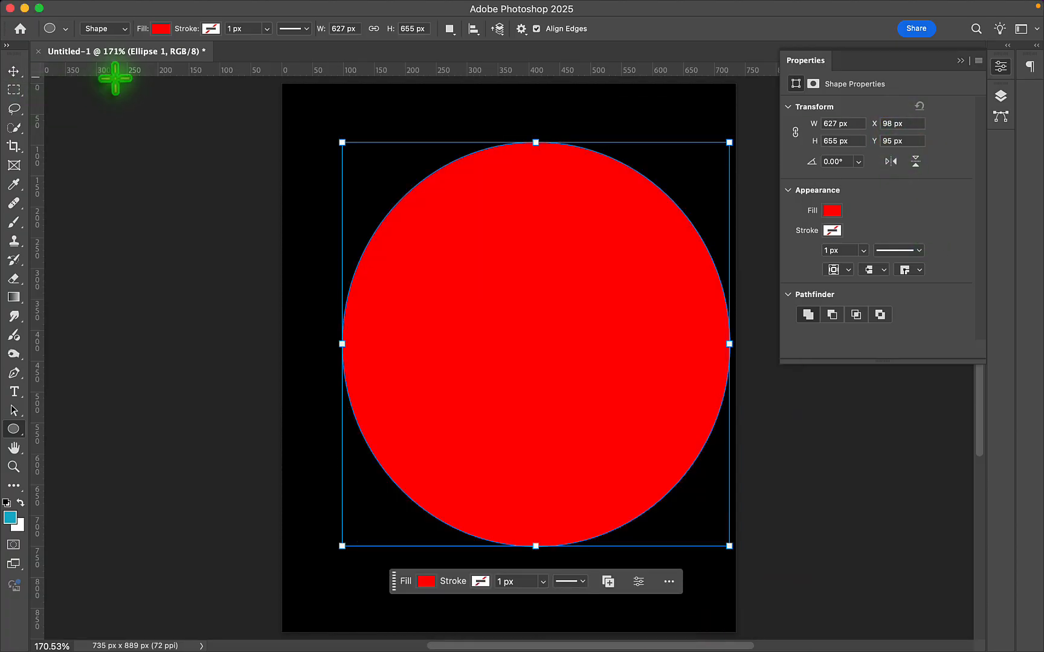
# - Change the ellipse's fill color to cyan
pyautogui.click(161, 28)
pyautogui.click(81, 107)
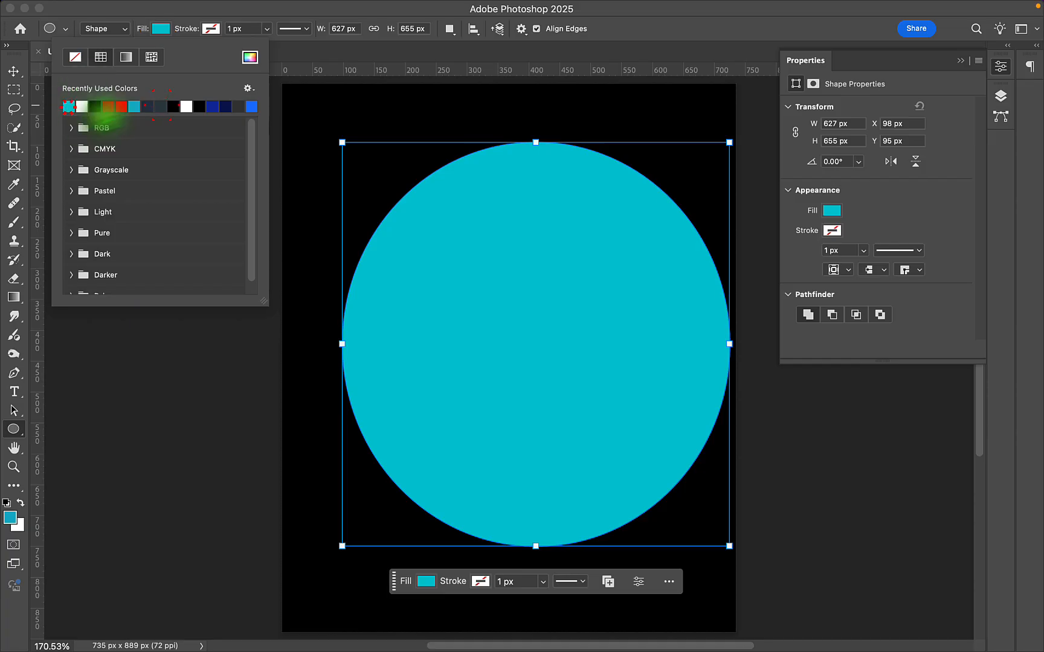
pyautogui.click(249, 57)
pyautogui.click(472, 161)
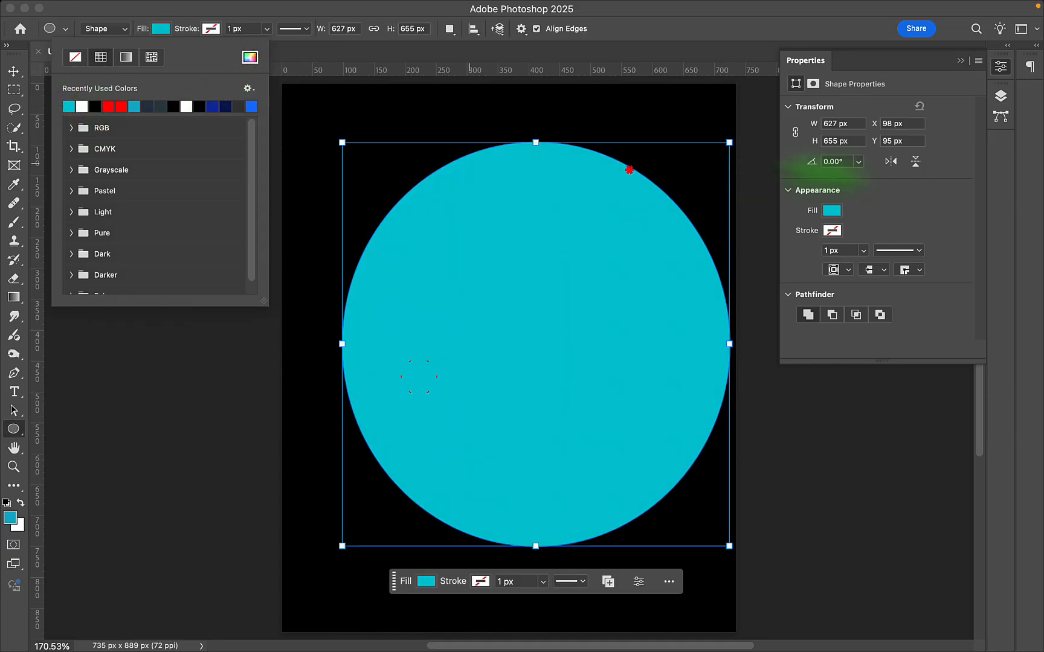
# - Duplicate the ellipse layer twice so three identical ellipses are stacked above the background
pyautogui.click(1001, 96)
pyautogui.moveTo(933, 191); pyautogui.dragTo(943, 477)
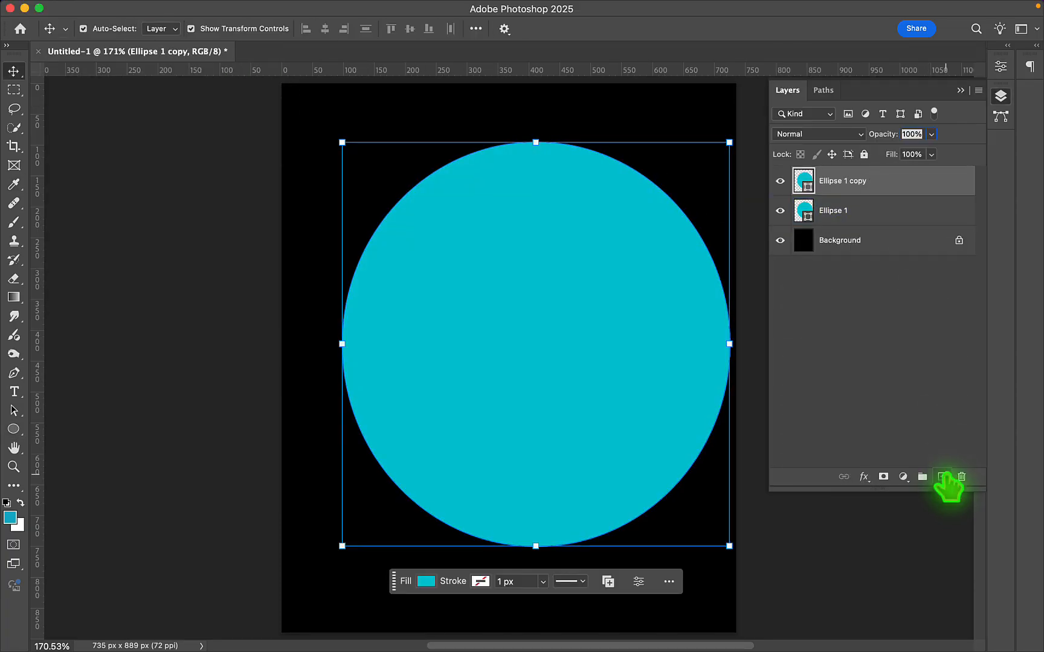
pyautogui.moveTo(888, 181); pyautogui.dragTo(942, 475)
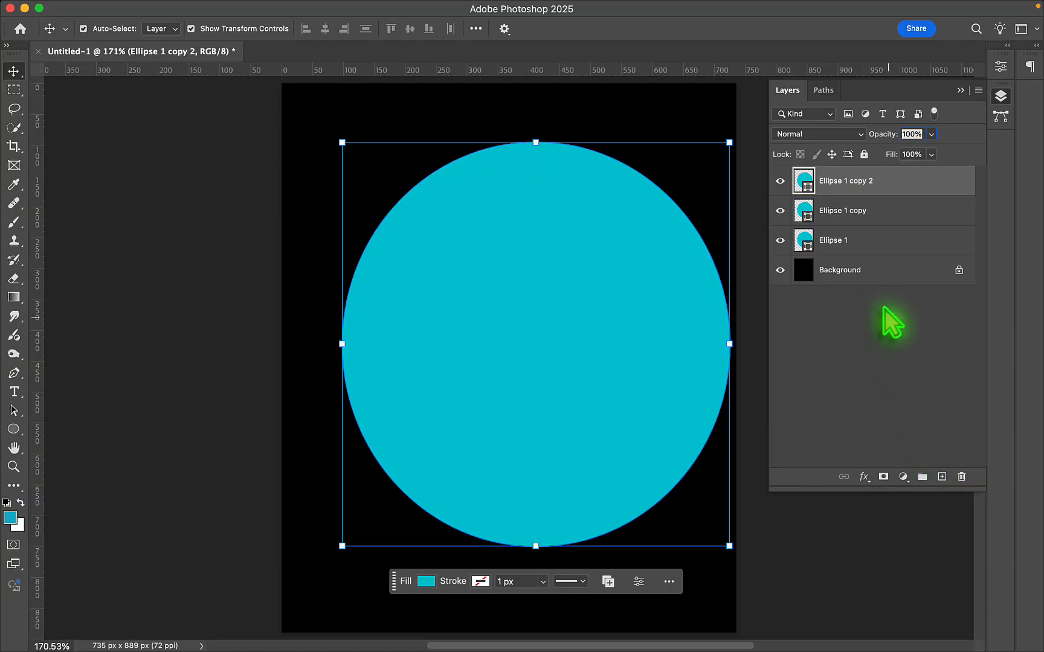
# - Hide both ellipse copies and change the fill of the original Ellipse 1 to red
pyautogui.click(892, 241)
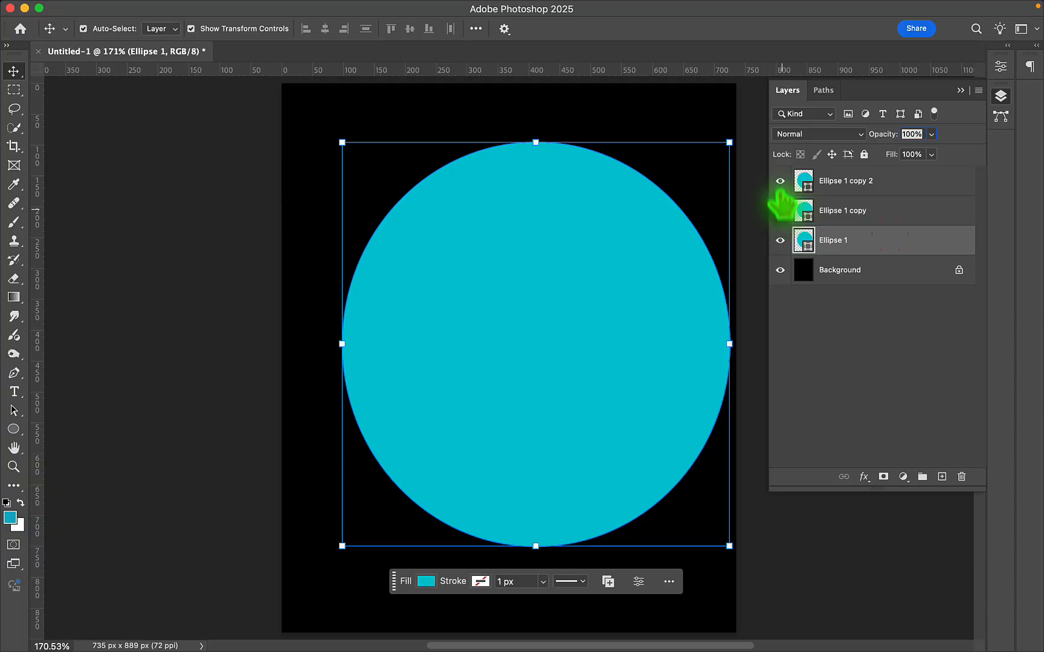
pyautogui.moveTo(780, 181); pyautogui.dragTo(780, 210)
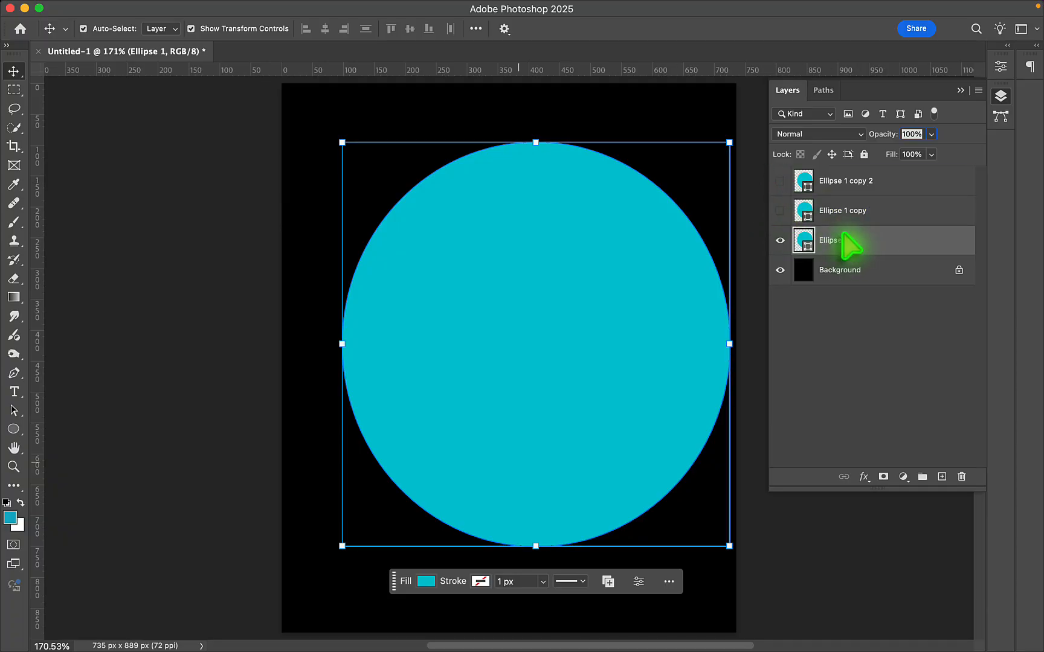
pyautogui.click(426, 582)
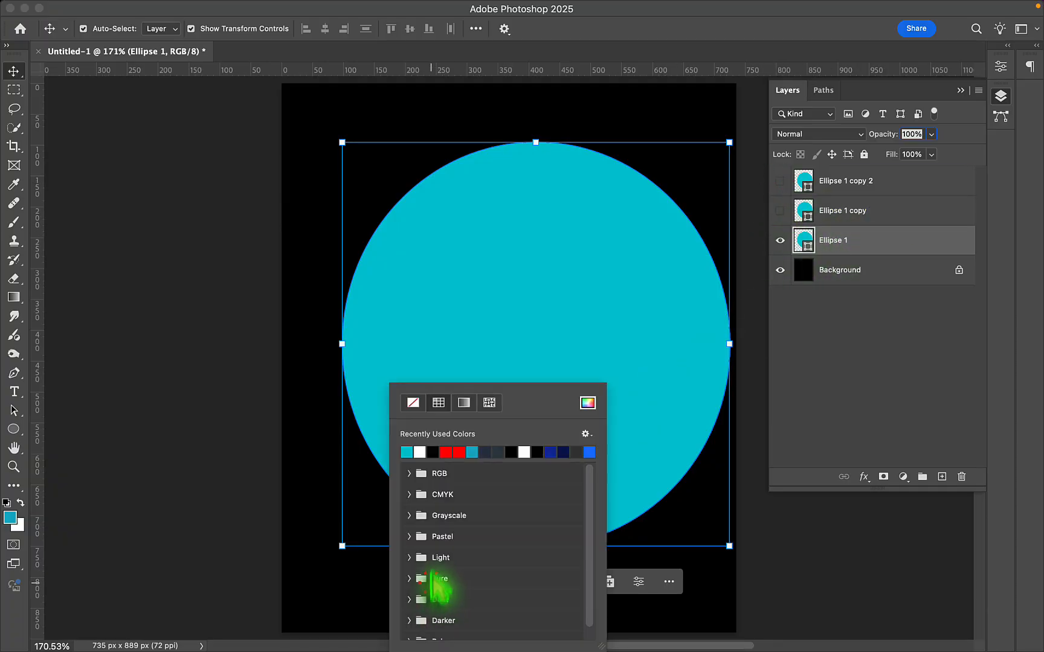
pyautogui.click(459, 452)
pyautogui.click(363, 477)
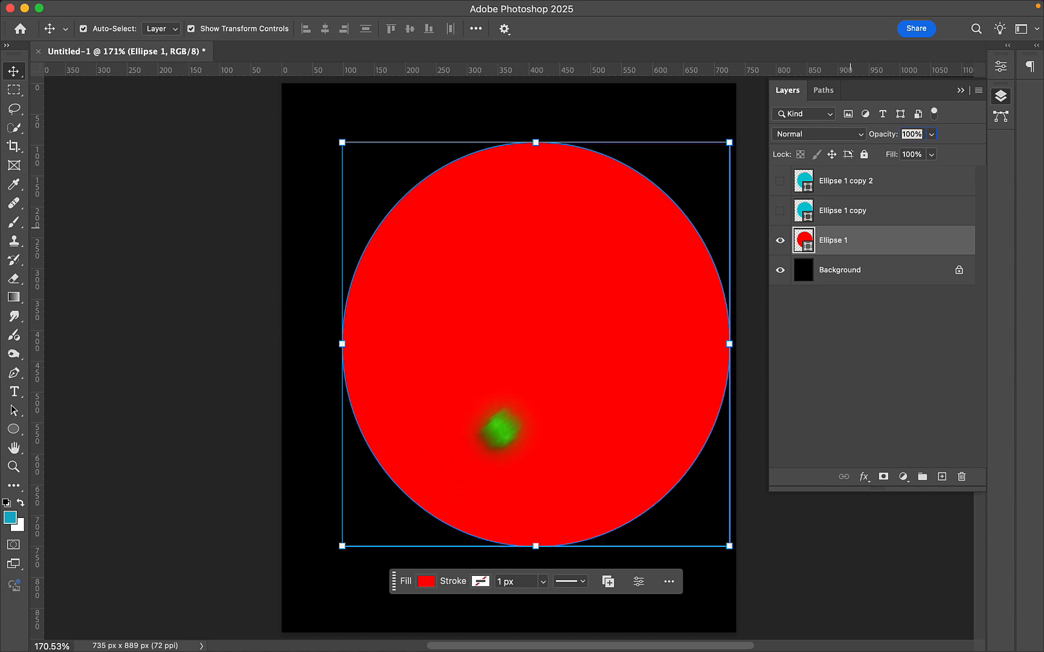
# - Show the Ellipse 1 copy layer and convert it to a smart object
pyautogui.click(780, 211)
pyautogui.click(929, 212)
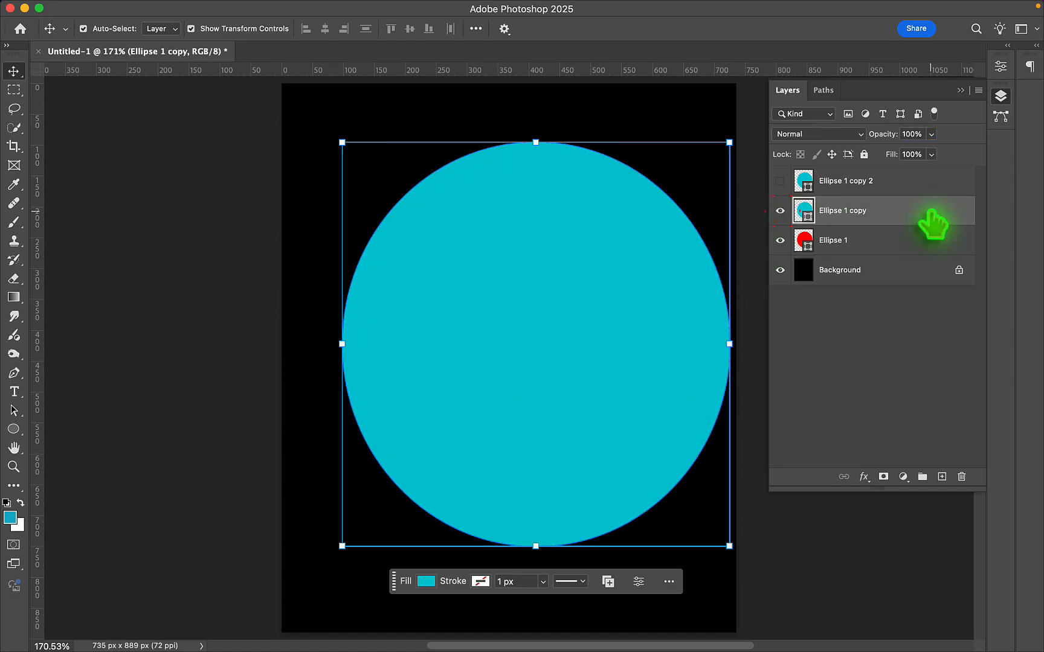
pyautogui.rightClick(932, 224)
pyautogui.click(863, 483)
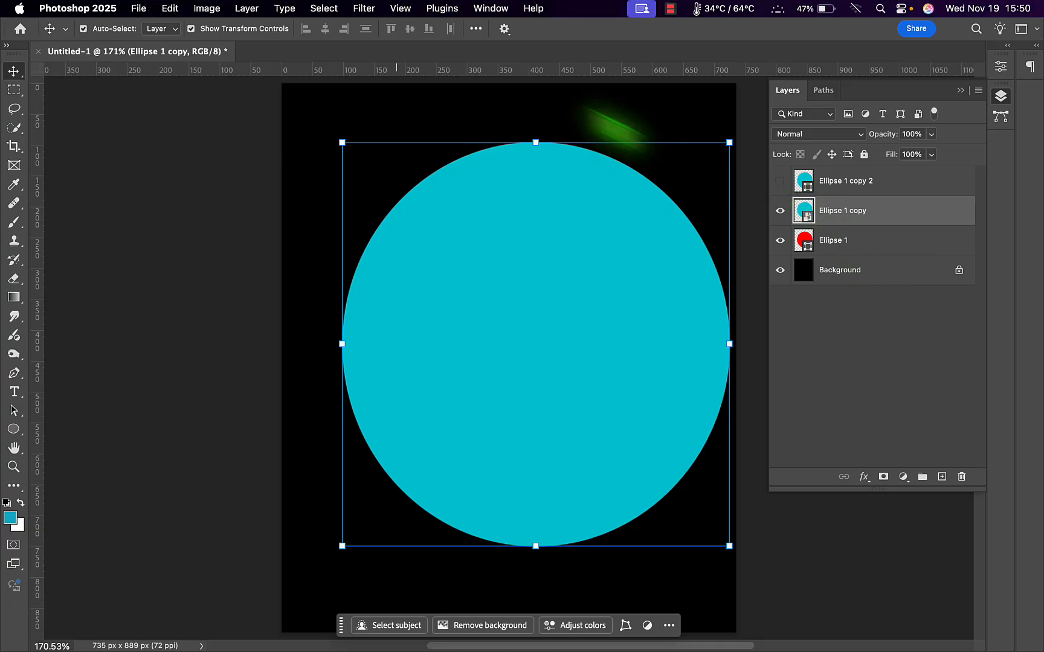
# - Apply a Gaussian Blur with a 45 px radius to Ellipse 1 copy and collapse its smart filter list
pyautogui.click(364, 9)
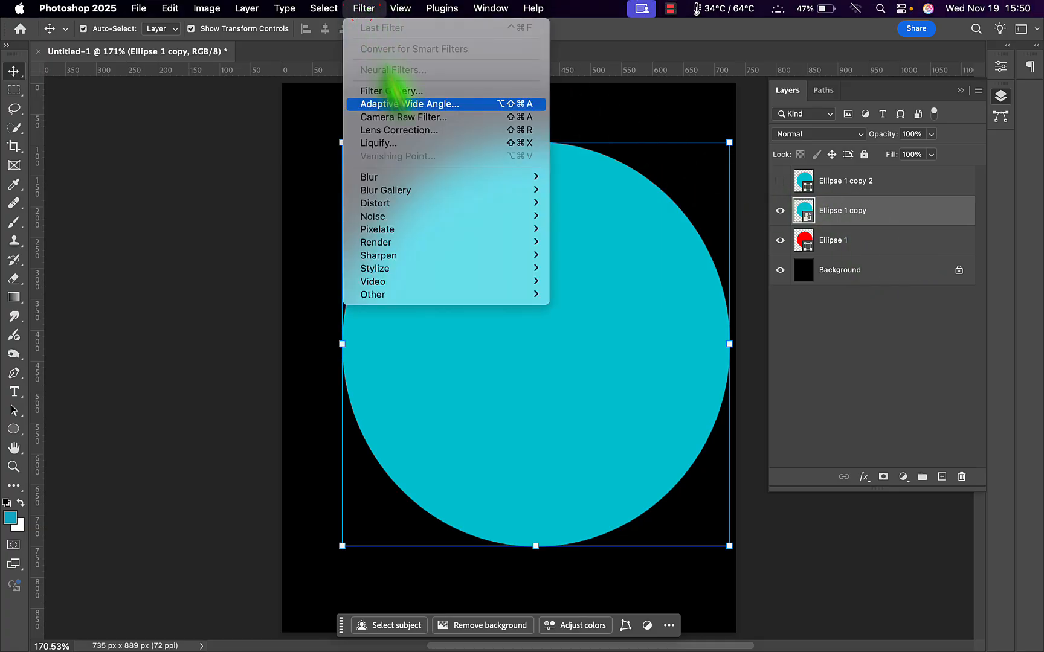
pyautogui.moveTo(430, 177)
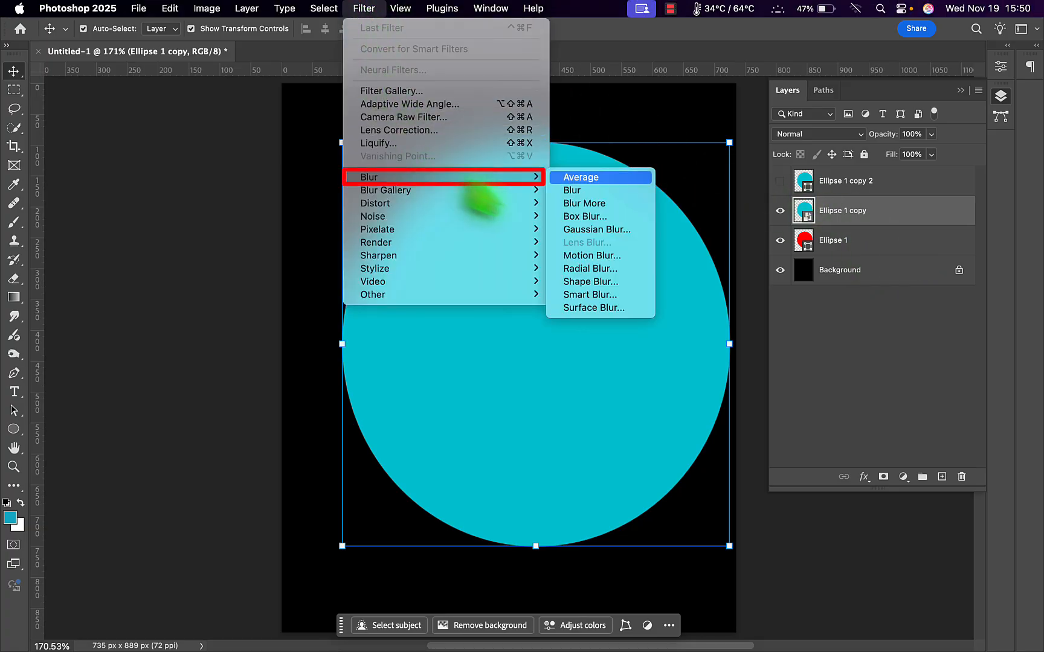
pyautogui.click(618, 232)
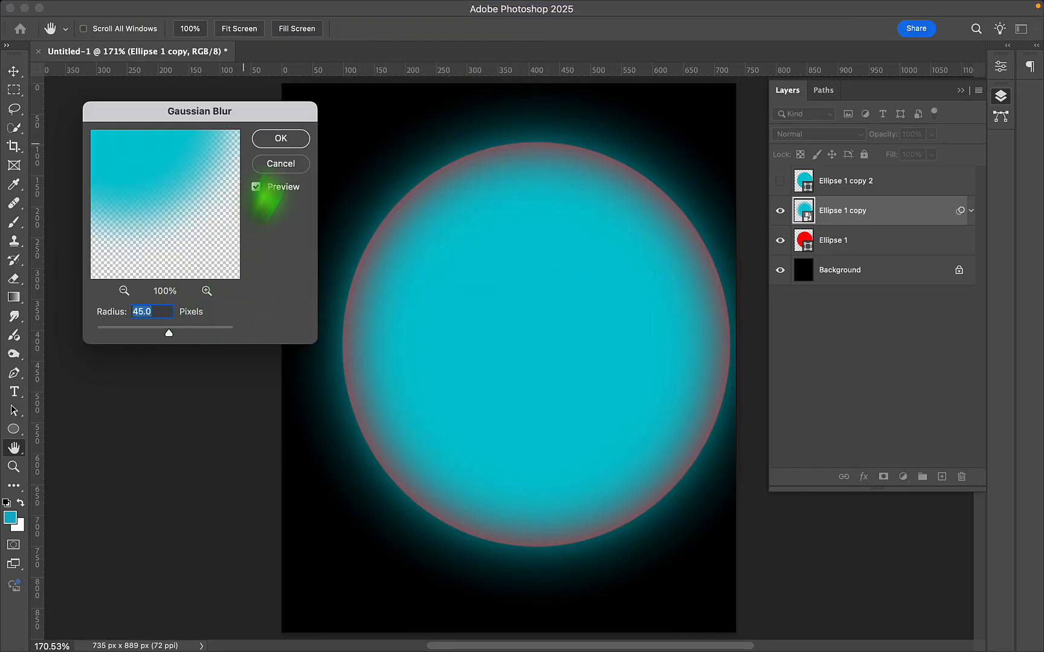
pyautogui.click(282, 139)
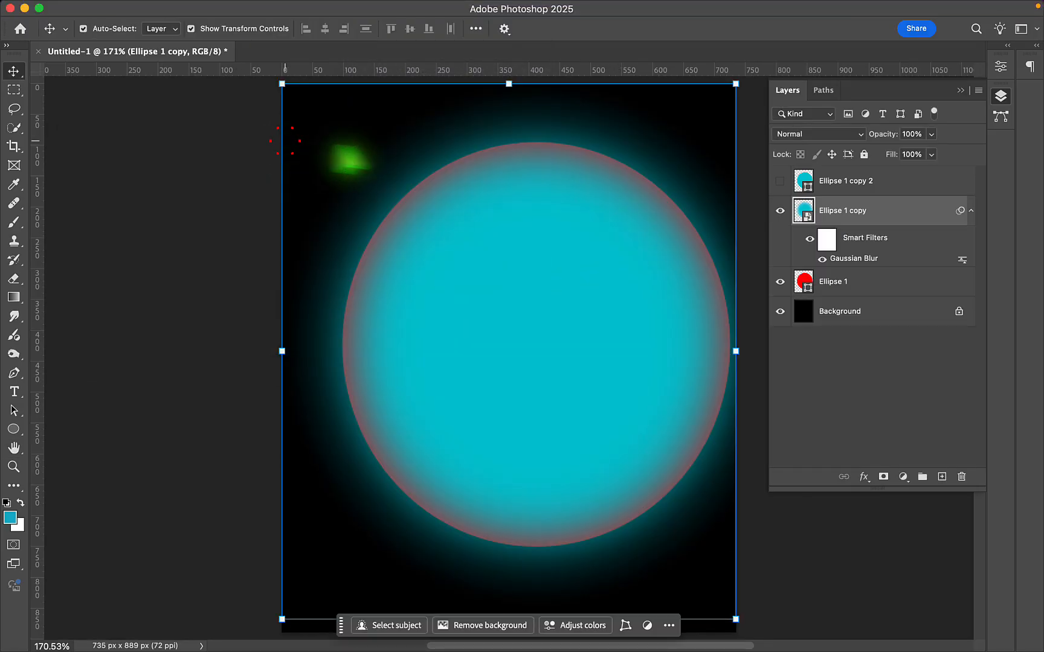
pyautogui.click(970, 211)
# - Convert the red Ellipse 1 layer to a smart object and apply the same 45 px Gaussian Blur to it
pyautogui.rightClick(909, 241)
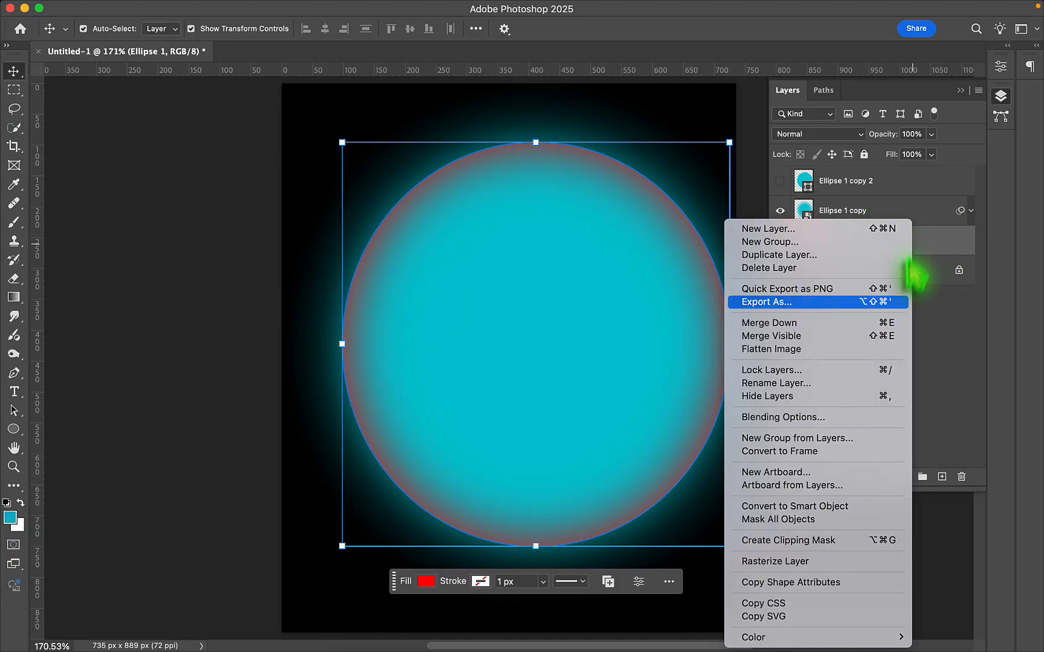
pyautogui.click(849, 507)
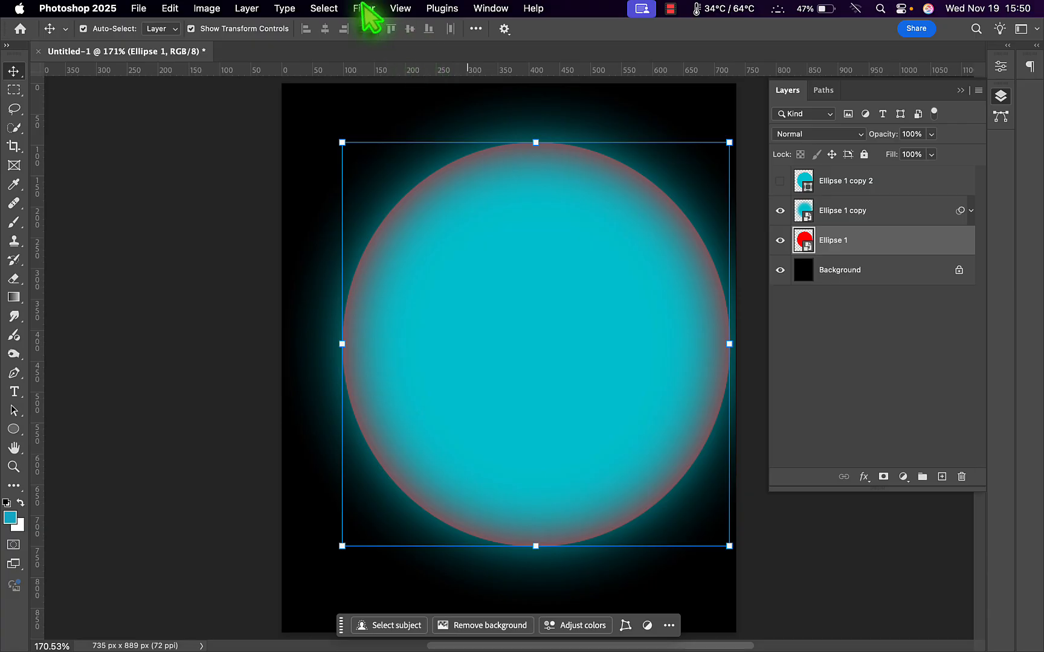
pyautogui.click(366, 8)
pyautogui.click(387, 28)
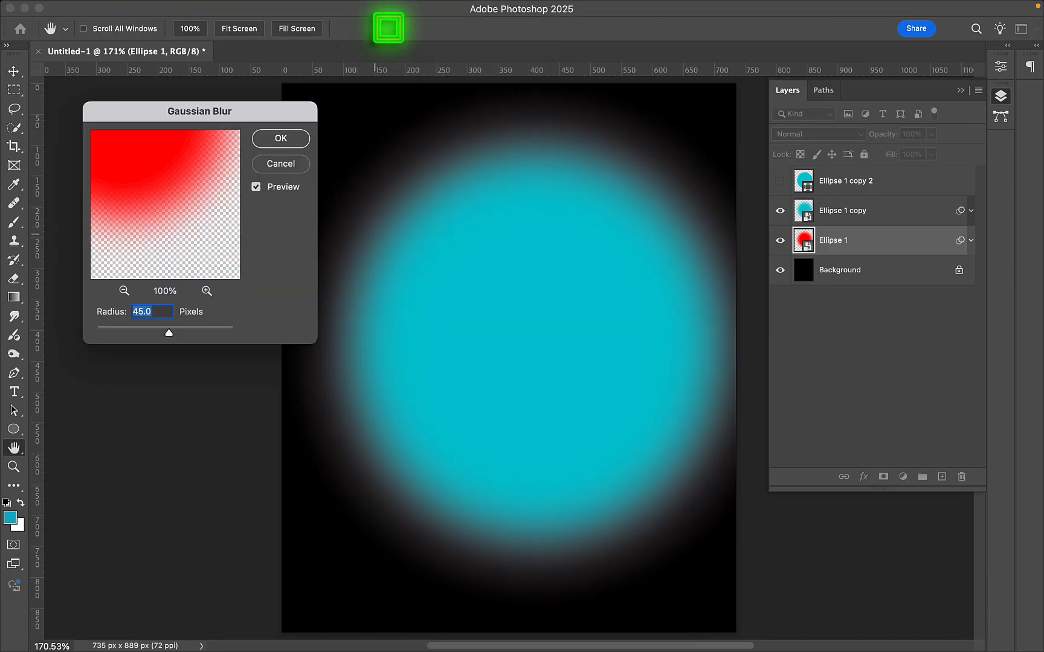
pyautogui.click(281, 139)
pyautogui.click(969, 250)
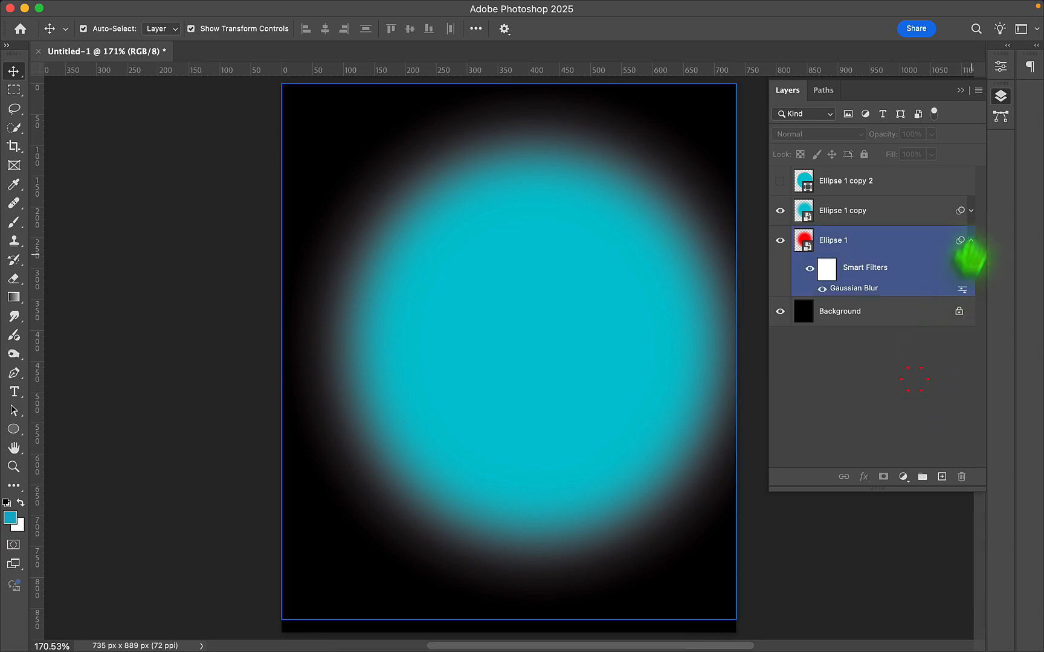
pyautogui.click(971, 240)
# - Show Ellipse 1 copy 2 and combine all three ellipse layers into one smart object
pyautogui.click(780, 181)
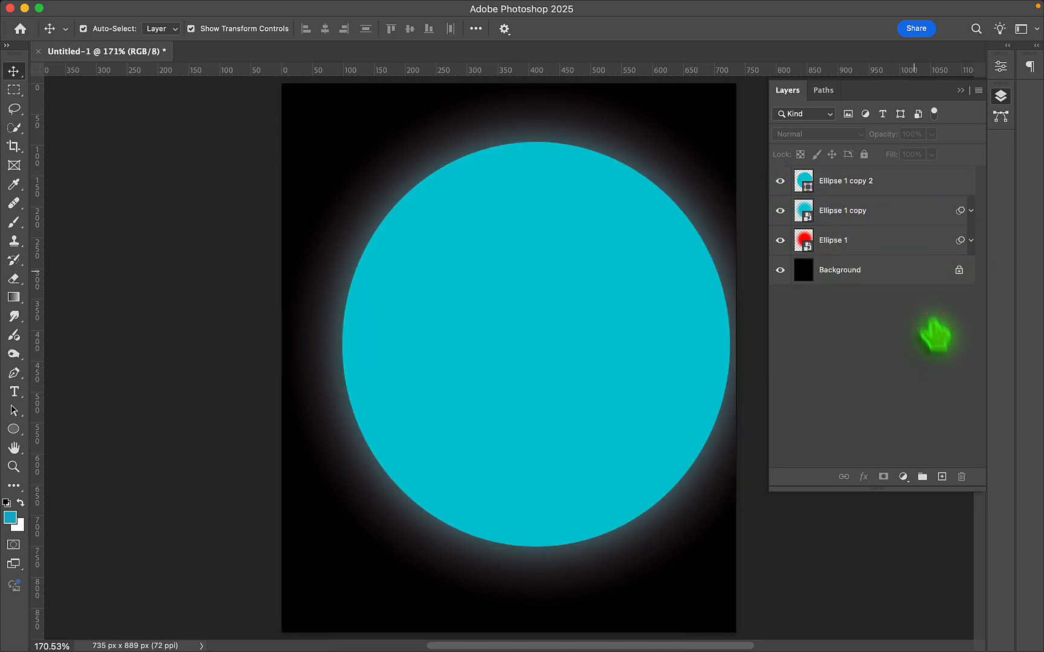
pyautogui.click(883, 184)
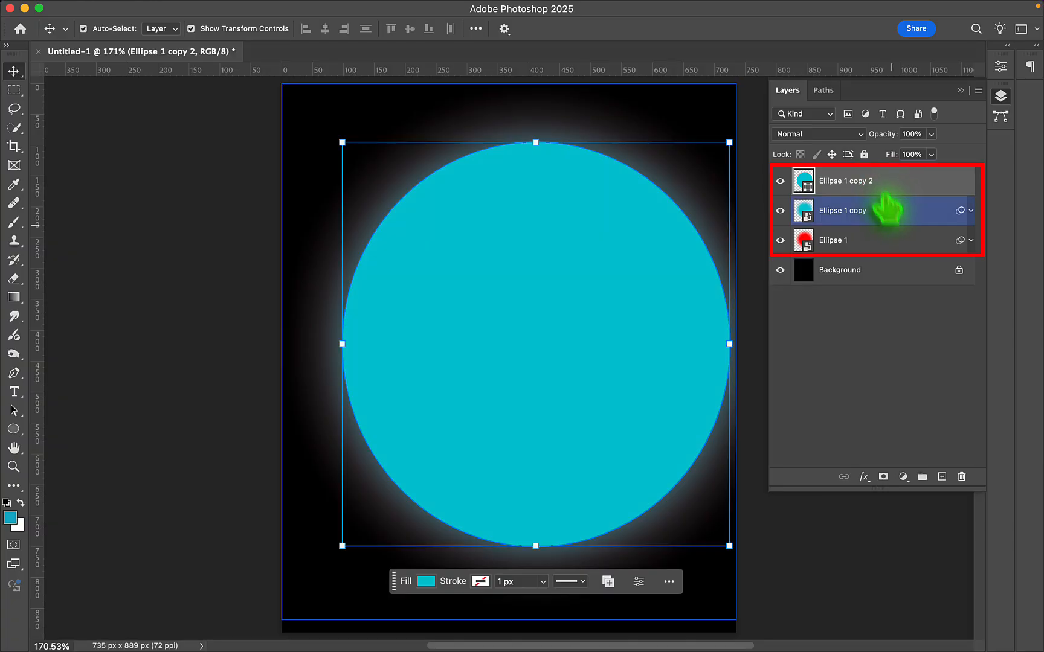
pyautogui.keyDown('shift'); pyautogui.click(894, 237); pyautogui.keyUp('shift')
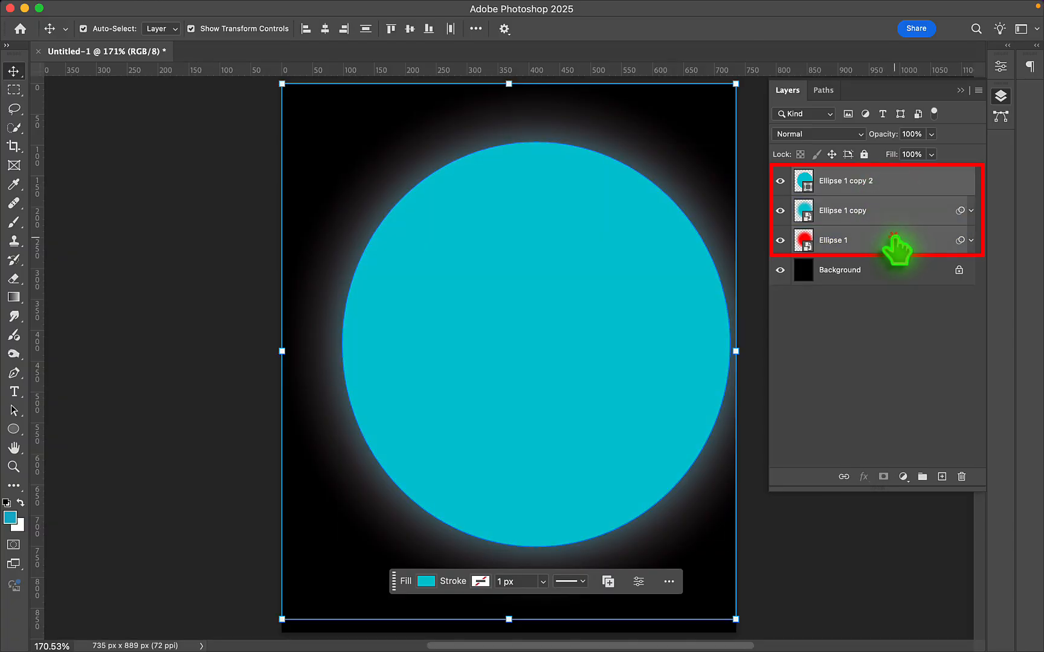
pyautogui.rightClick(936, 188)
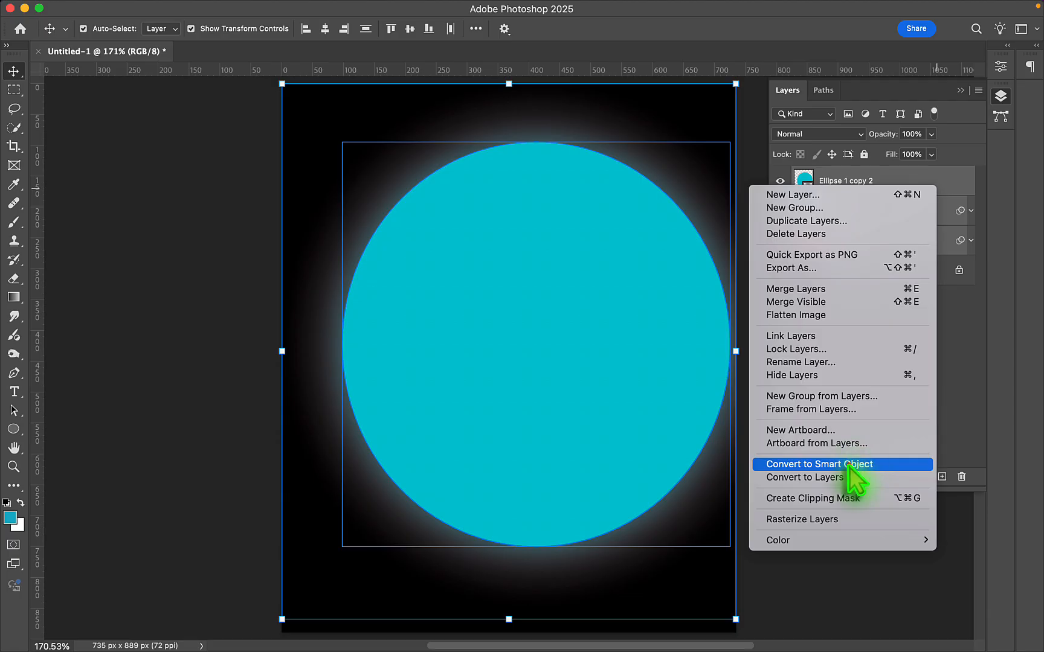
pyautogui.click(819, 464)
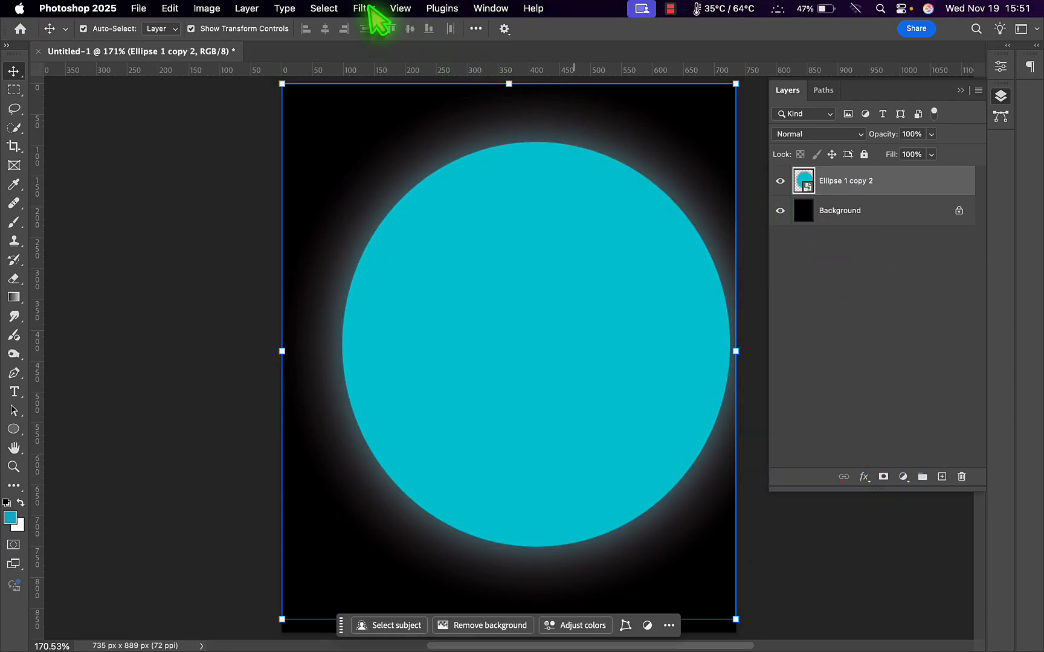
# - Add 10% uniform noise to the Ellipse 1 copy 2 smart object and collapse its smart filter list
pyautogui.click(365, 8)
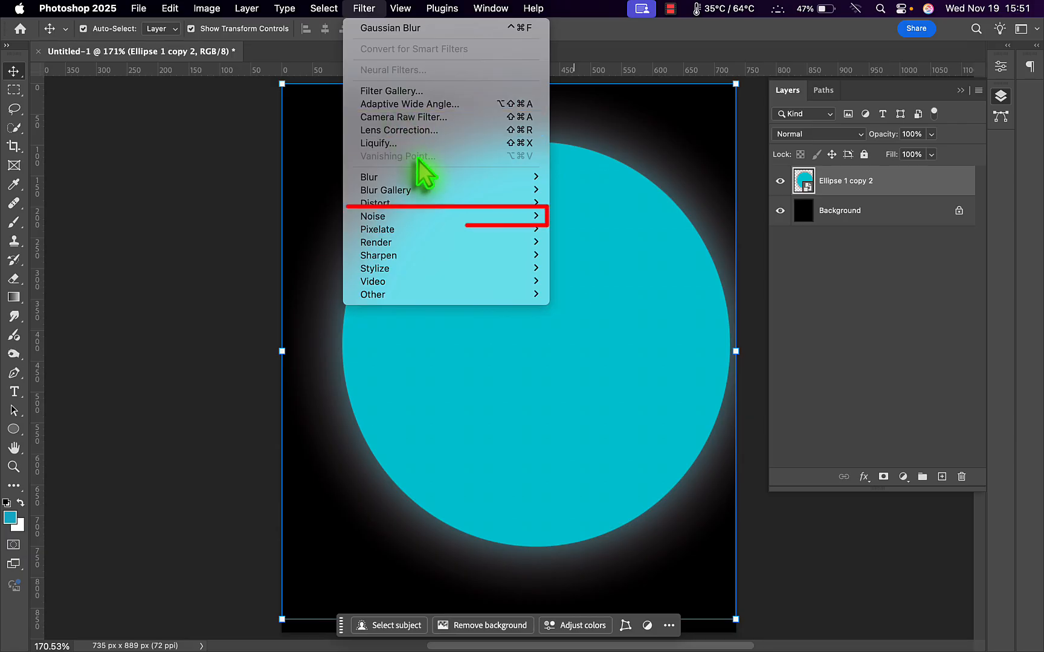
pyautogui.moveTo(430, 211)
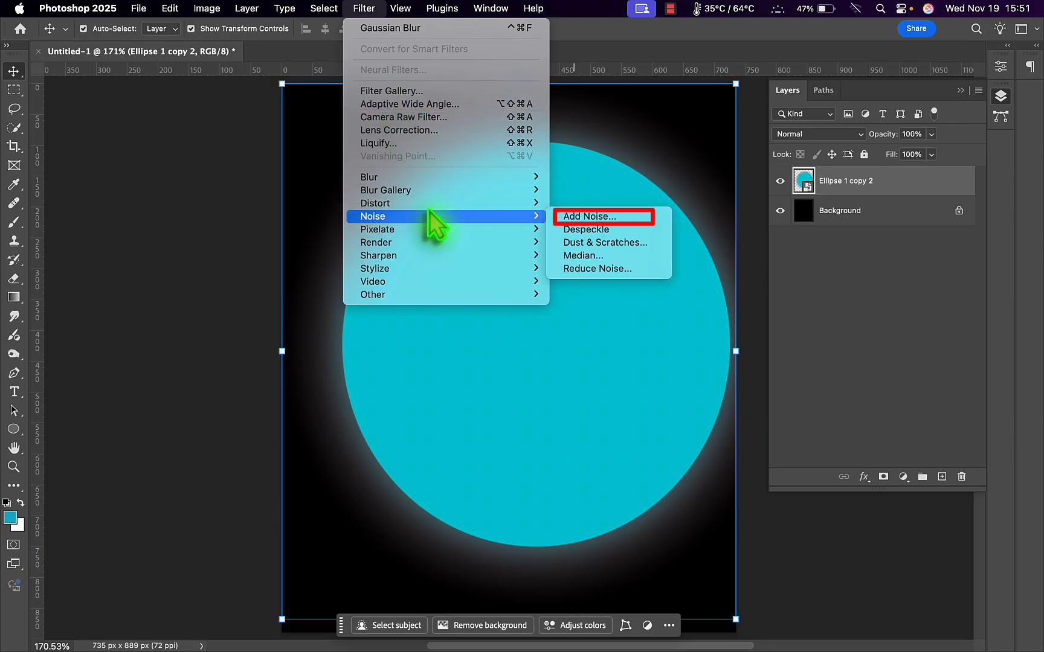
pyautogui.click(575, 218)
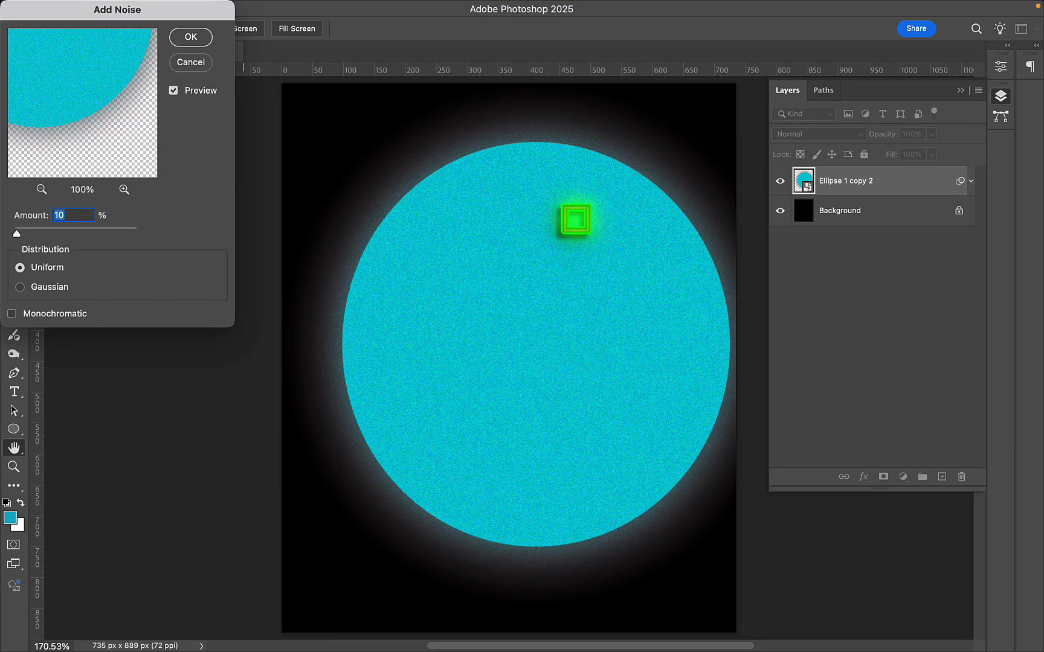
pyautogui.click(188, 38)
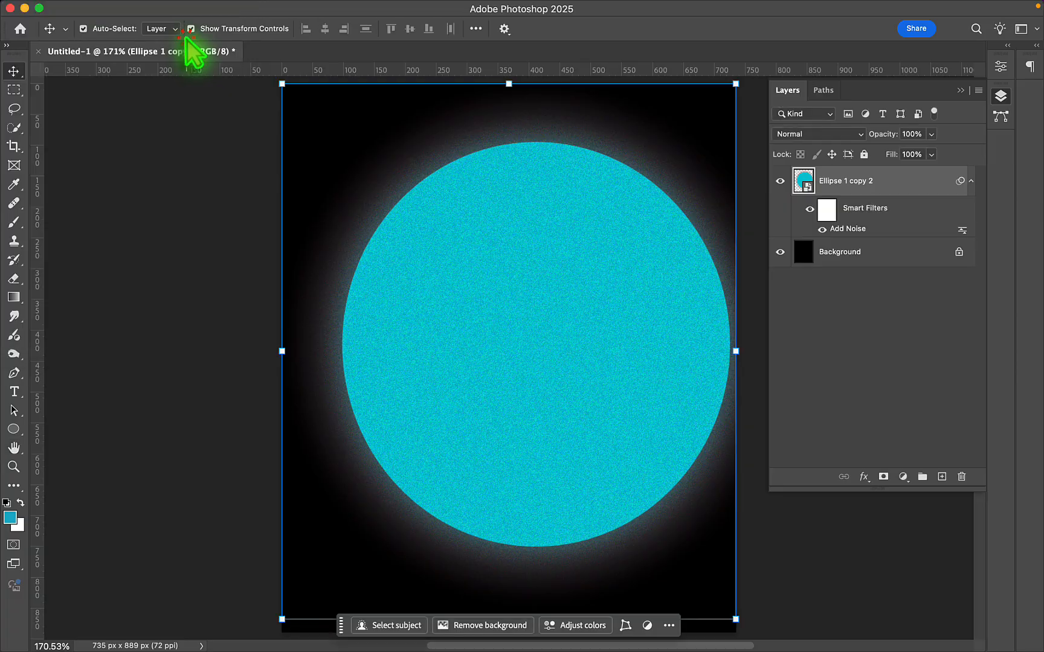
pyautogui.click(970, 181)
# - Place the Minimalistic Portrait image above the Ellipse 1 copy 2 layer and remove its background
pyautogui.click(924, 275)
pyautogui.click(908, 212)
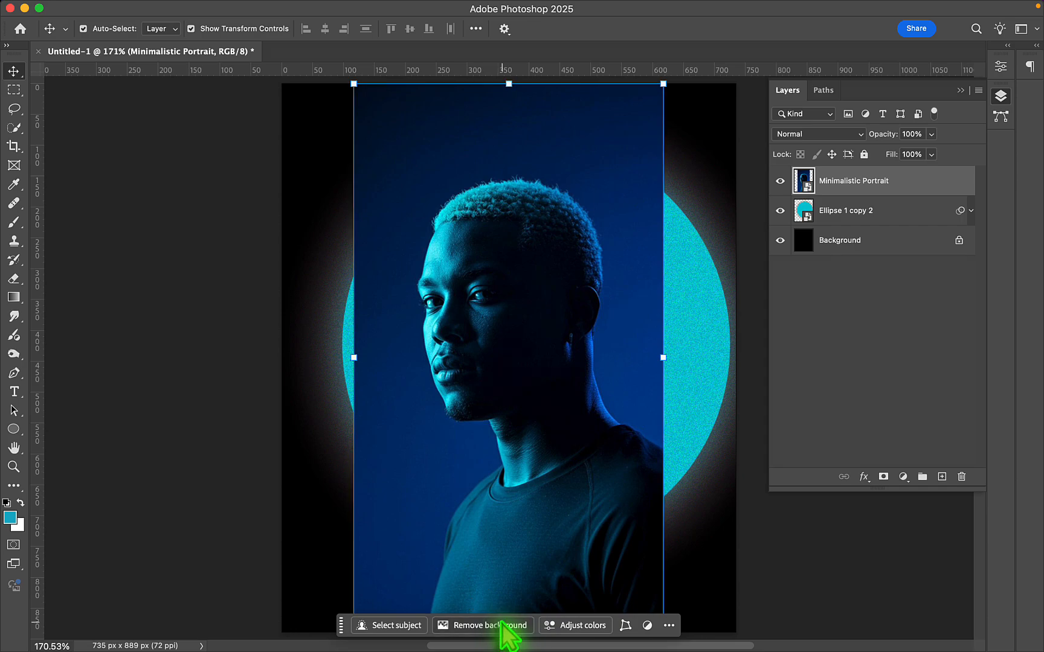
pyautogui.click(503, 622)
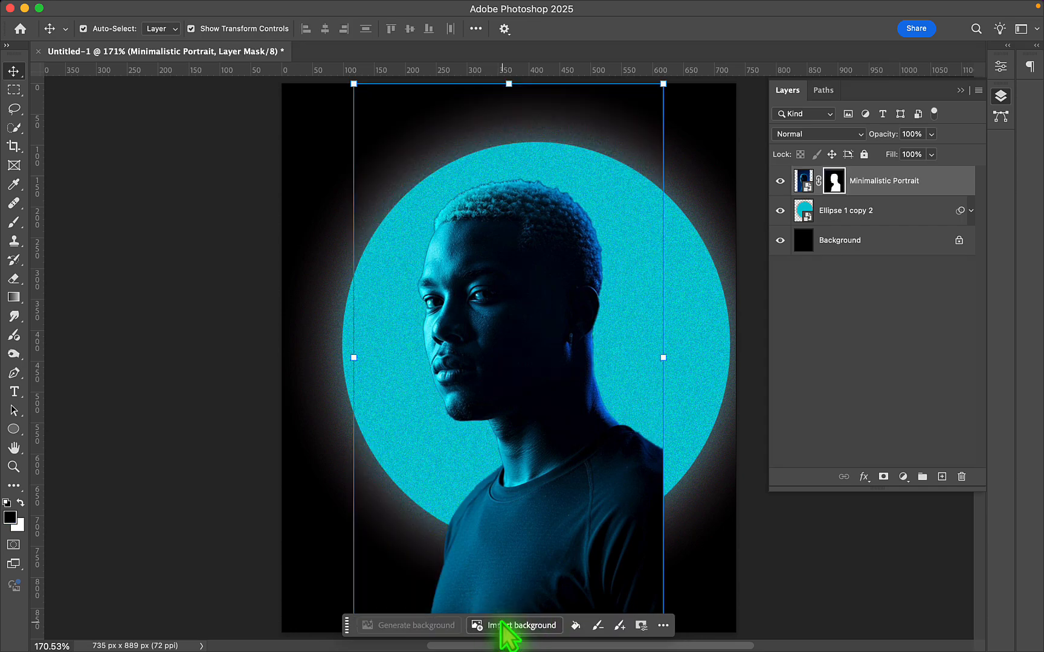
# - Enlarge the cut-out portrait and shift it toward the canvas's lower right so the shoulders reach the edges
pyautogui.click(14, 72)
pyautogui.press('super+minus')
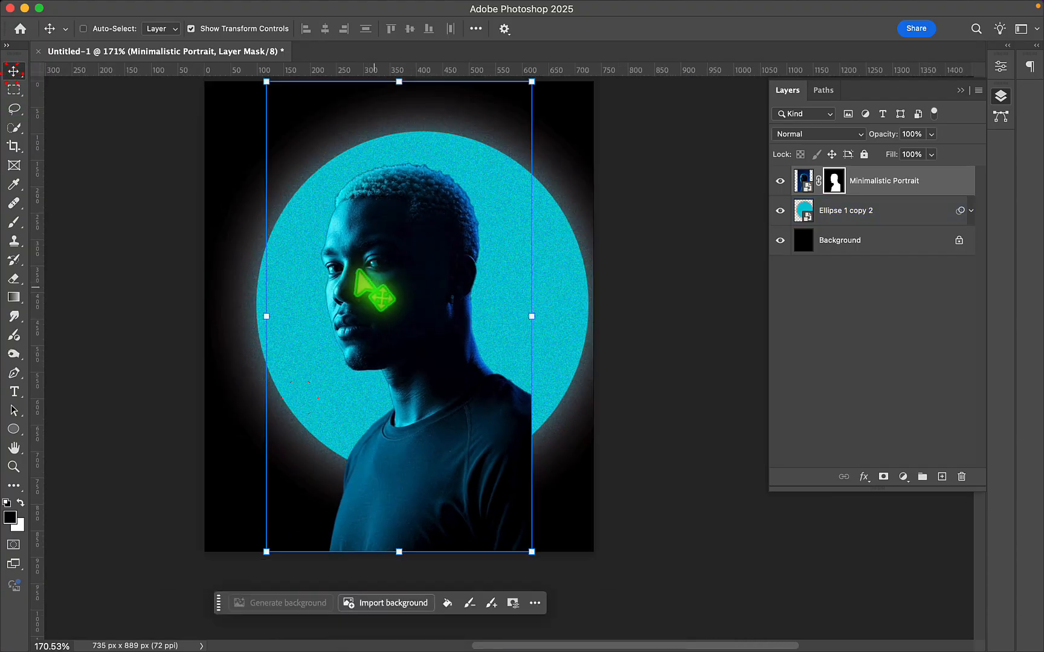
pyautogui.moveTo(524, 491); pyautogui.dragTo(555, 545)
pyautogui.moveTo(469, 396); pyautogui.dragTo(487, 417)
pyautogui.click(735, 28)
pyautogui.press('super+0')
# - Move the Ellipse 1 copy 2 circle slightly up and left behind the head, and lock its layer
pyautogui.click(608, 204)
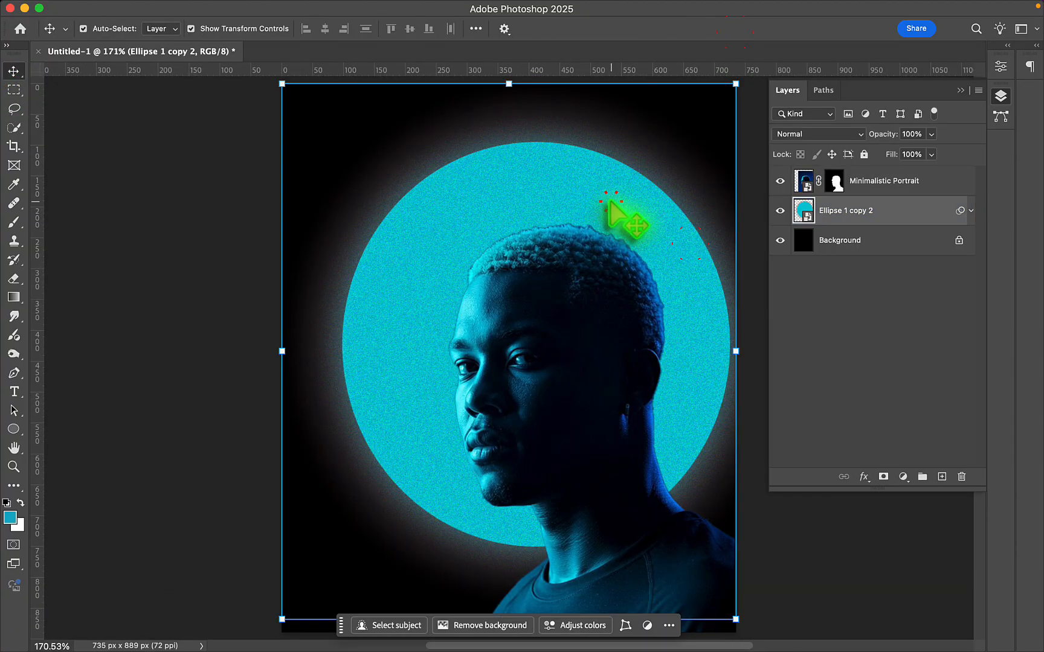
pyautogui.moveTo(610, 202); pyautogui.dragTo(608, 201)
pyautogui.click(902, 322)
pyautogui.click(903, 208)
pyautogui.press('super+/')
pyautogui.click(929, 191)
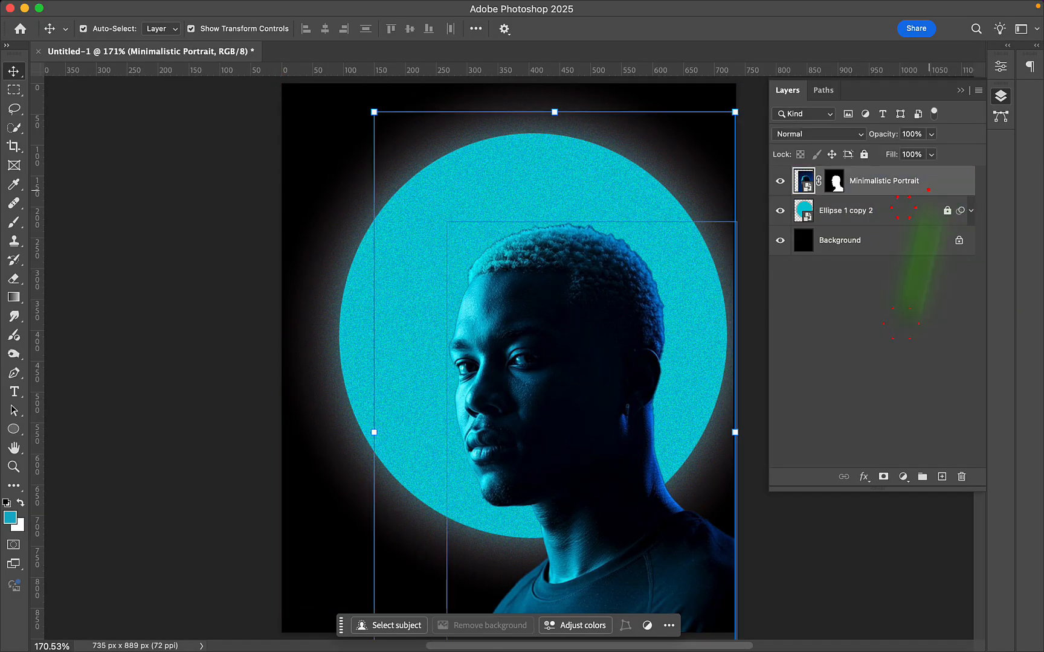
pyautogui.click(894, 337)
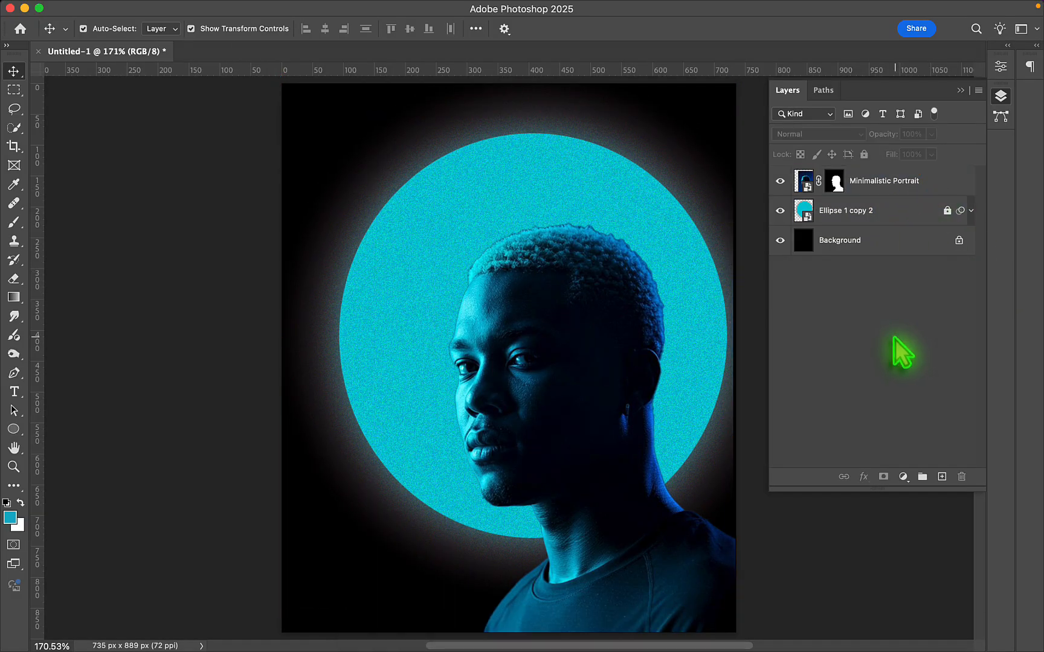
# - Add a new layer in Overlay mode at 50% opacity and clip it to the Minimalistic Portrait layer
pyautogui.click(941, 477)
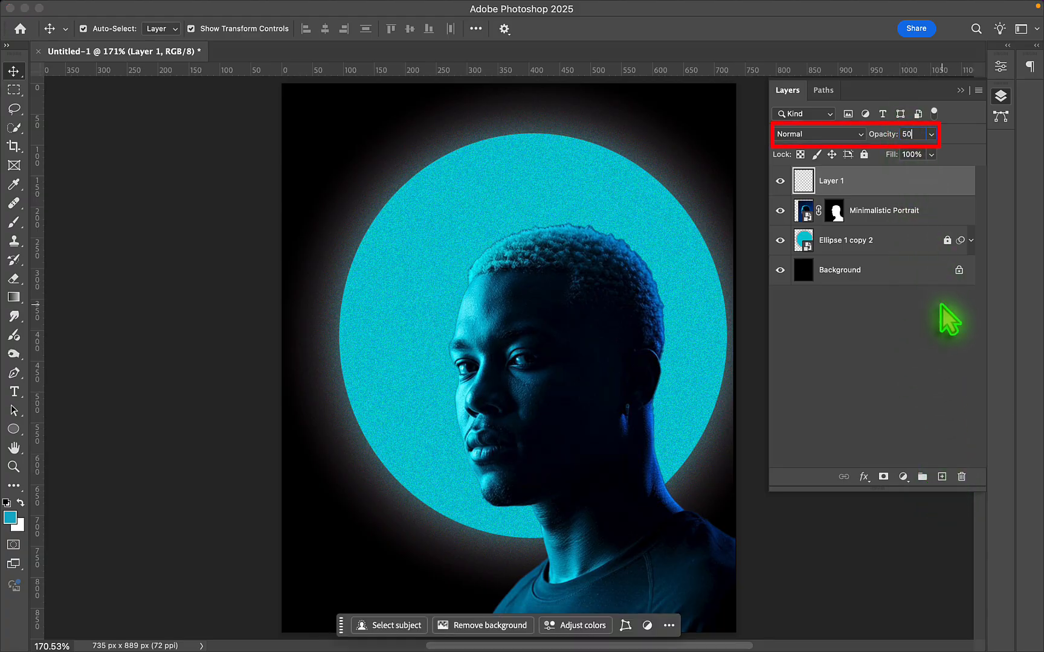
pyautogui.click(861, 134)
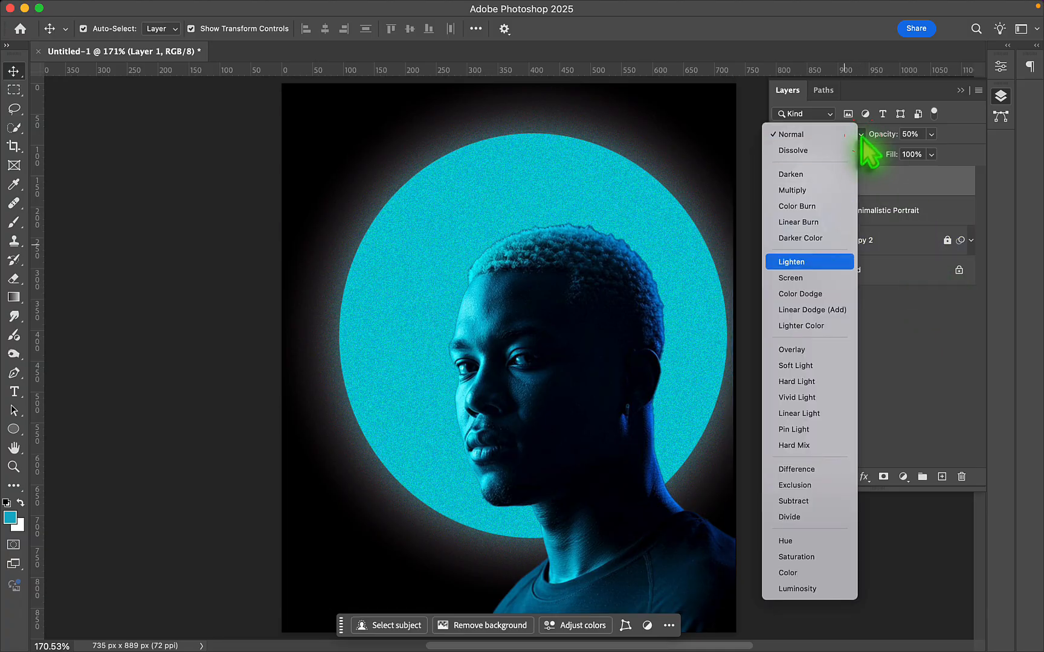
pyautogui.click(802, 348)
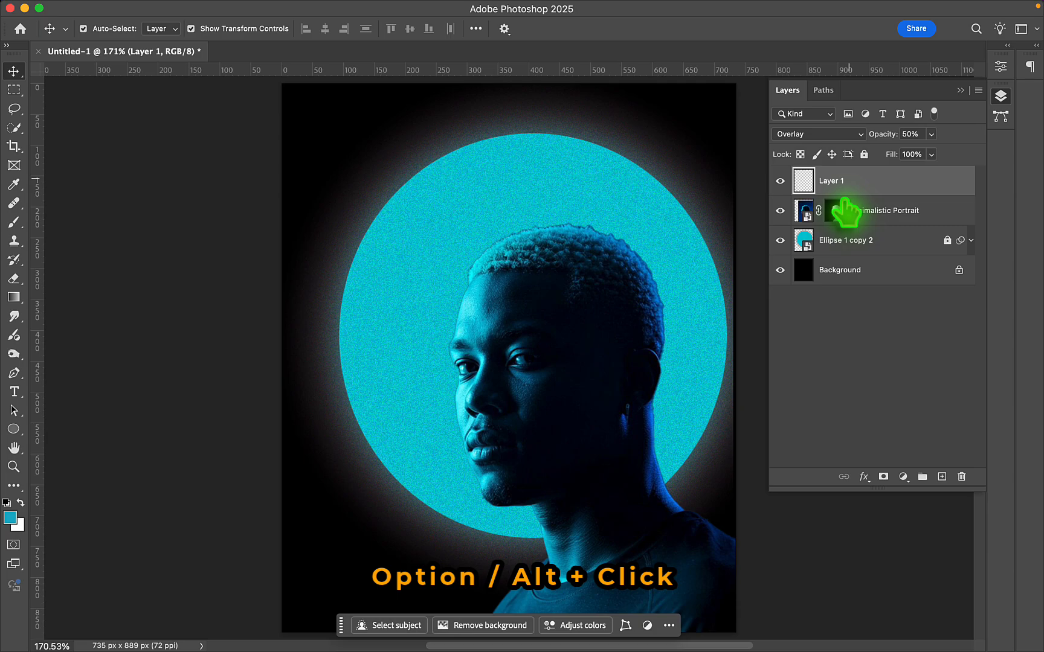
pyautogui.click(845, 210)
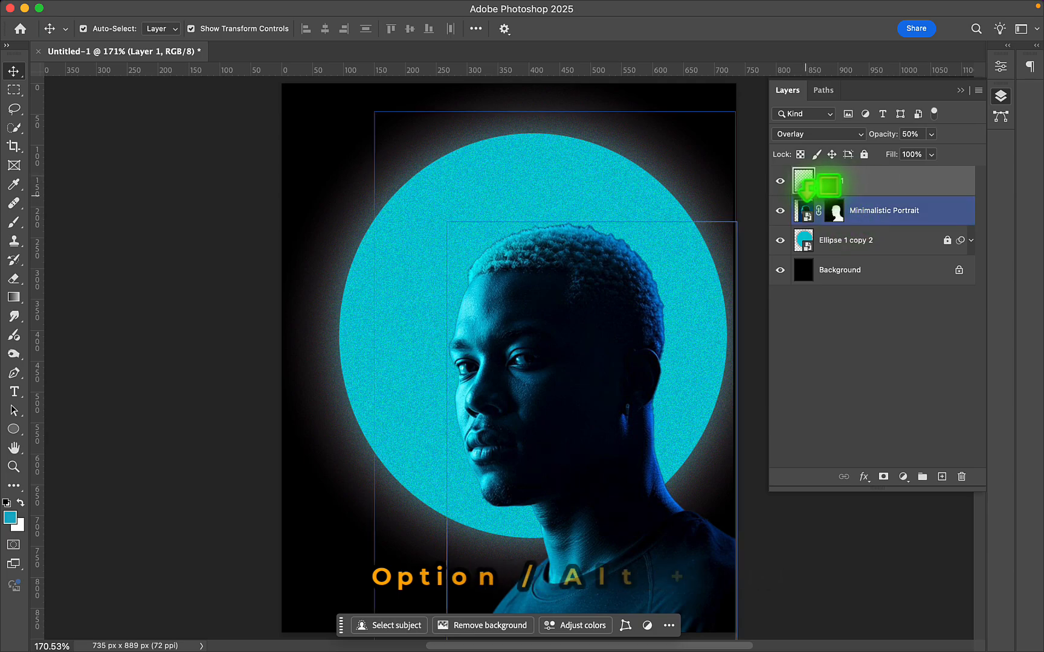
pyautogui.keyDown('alt'); pyautogui.click(831, 195); pyautogui.keyUp('alt')
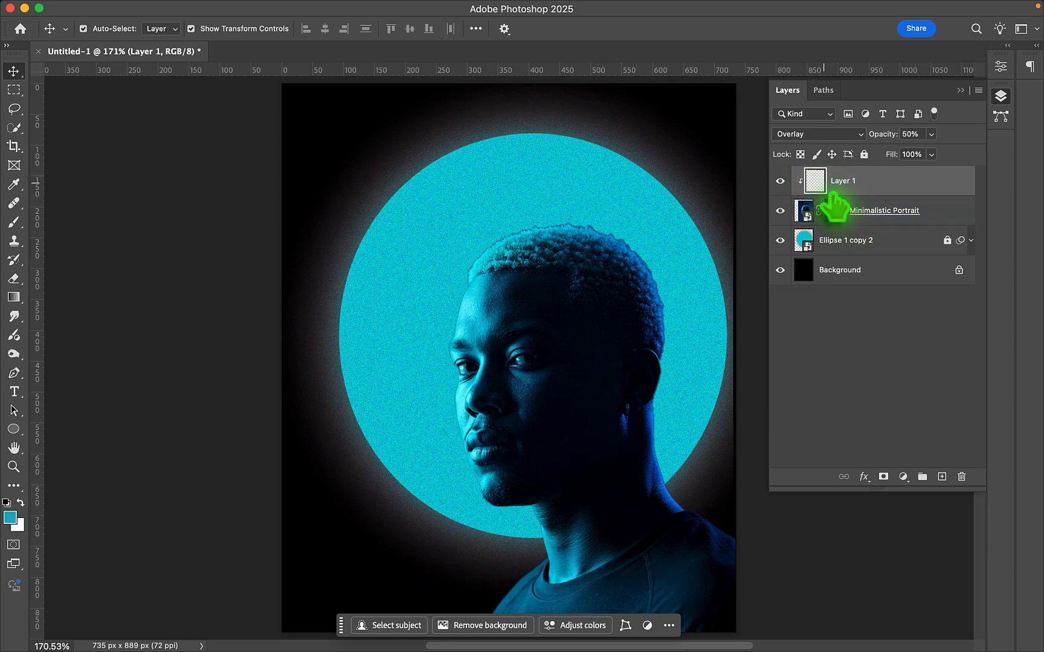
# - Sample a dark tone from the halo's edge and brush it down the face and neck on Layer 1 at 90 px
pyautogui.click(14, 222)
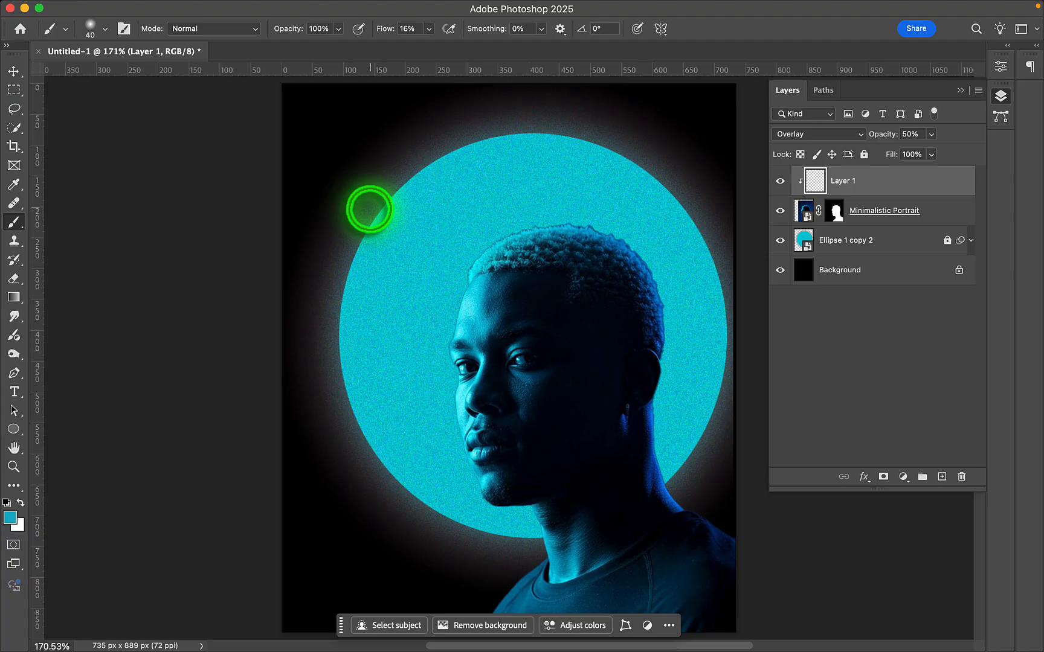
pyautogui.press('i')
pyautogui.press('b')
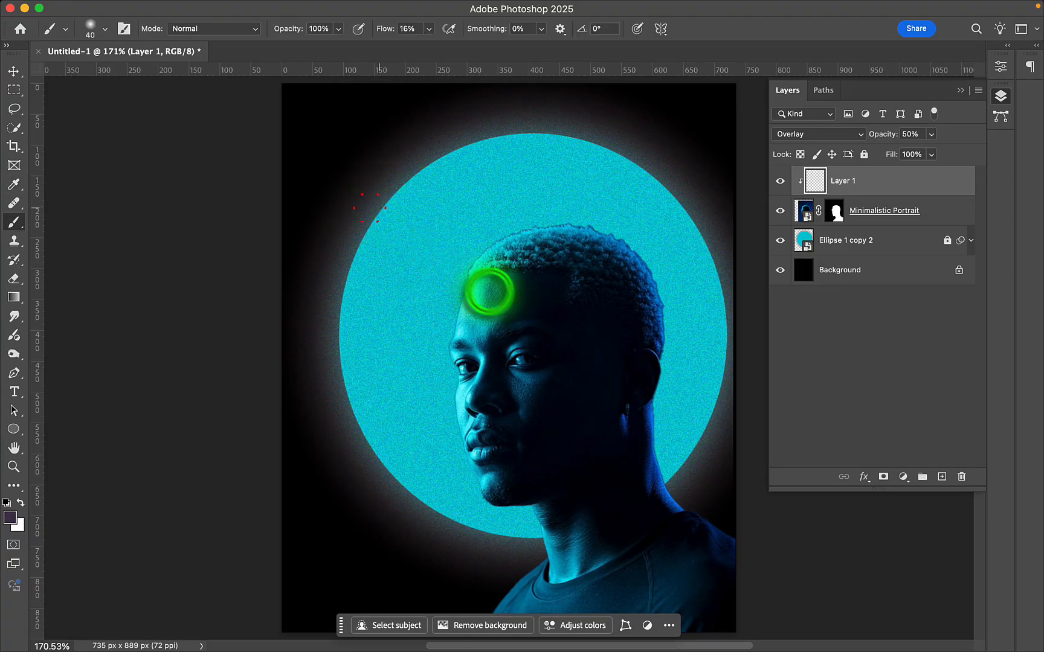
pyautogui.press(']')
pyautogui.press(']')
pyautogui.press(']')
pyautogui.press(']')
pyautogui.press(']')
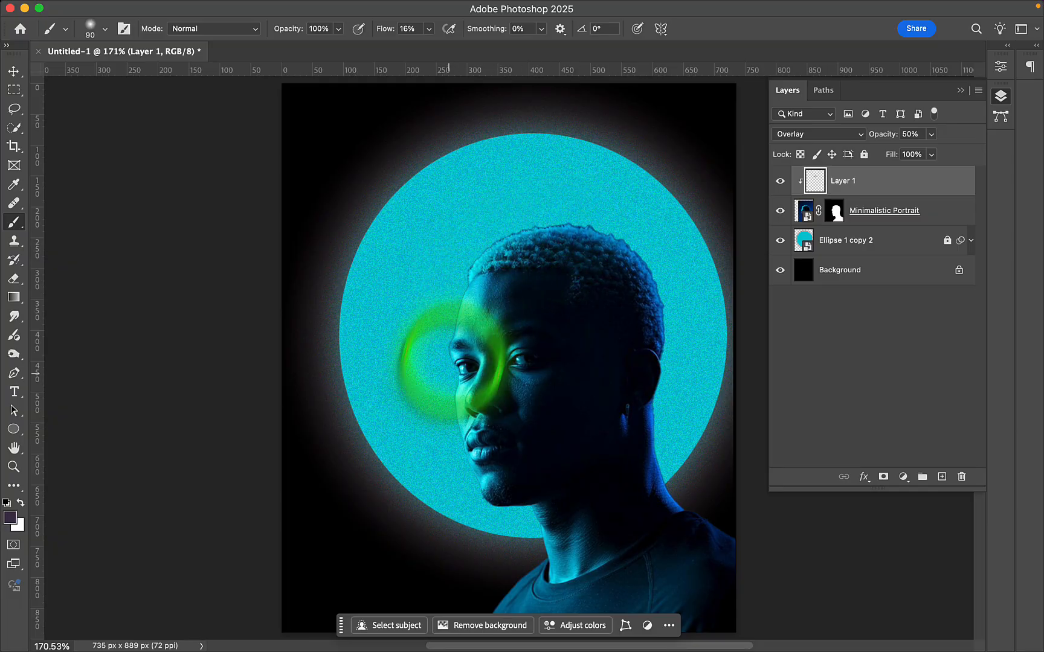
pyautogui.moveTo(452, 357)
pyautogui.mouseDown()
pyautogui.moveTo(419, 396)
pyautogui.moveTo(560, 543)
pyautogui.mouseUp()
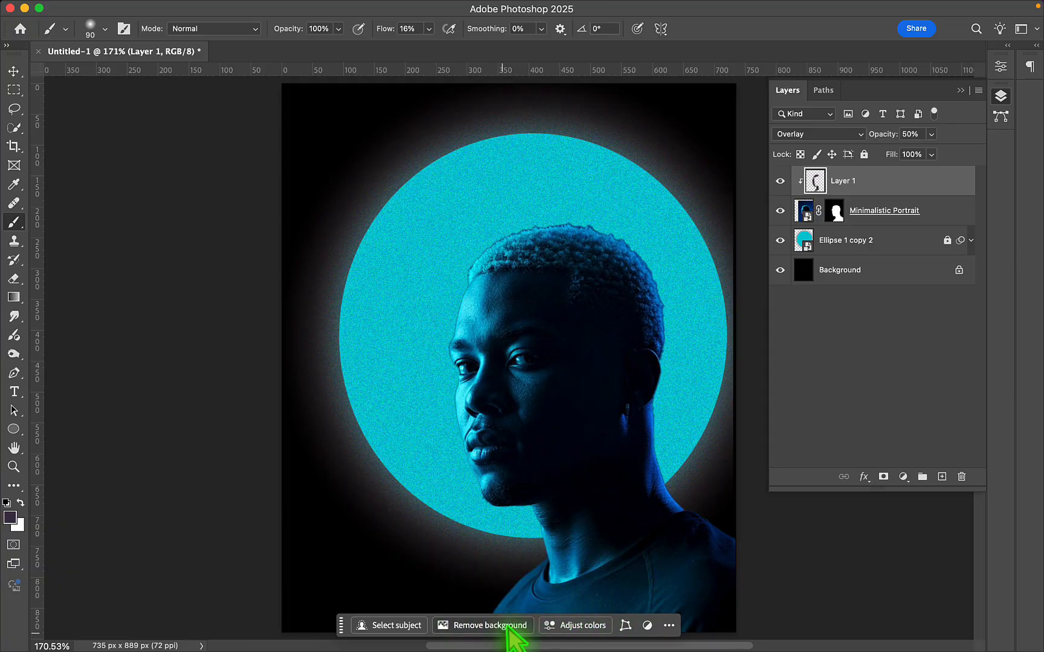
# - Sample teal from the circle and paint it on Layer 1 along the front hair, face edge and neck
pyautogui.scroll(-3, 507, 630)
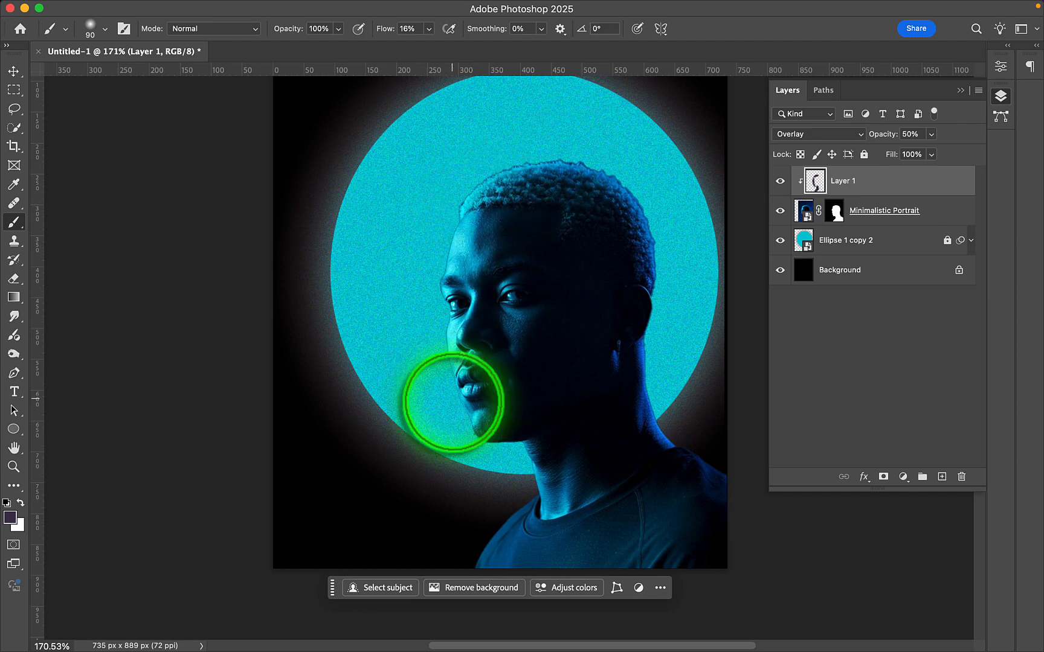
pyautogui.keyDown('alt'); pyautogui.click(393, 178); pyautogui.keyUp('alt')
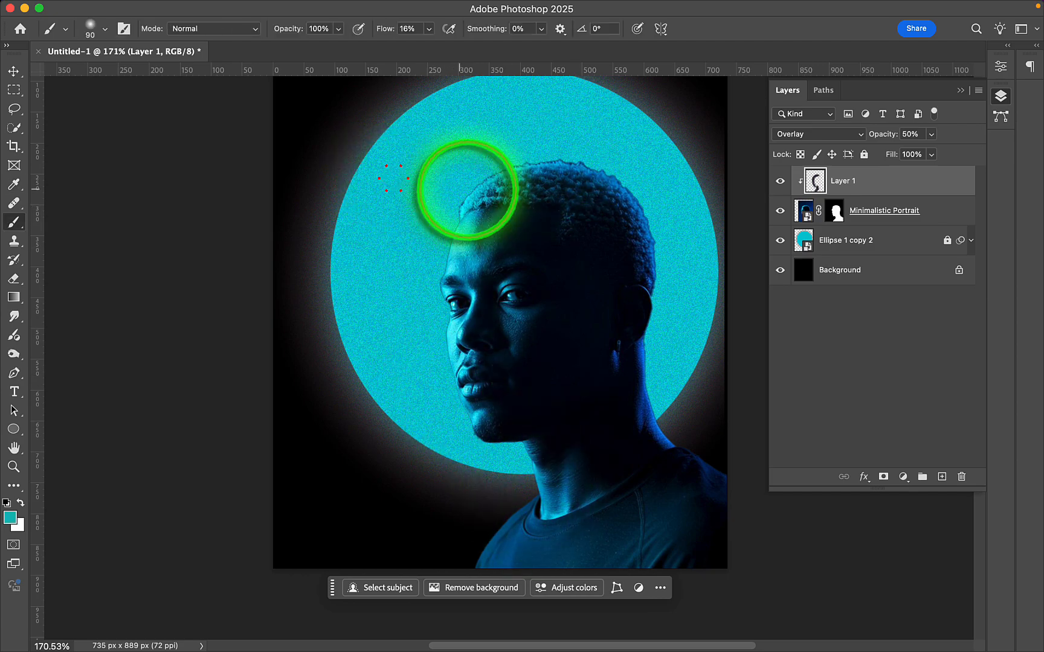
pyautogui.moveTo(486, 194); pyautogui.dragTo(511, 174)
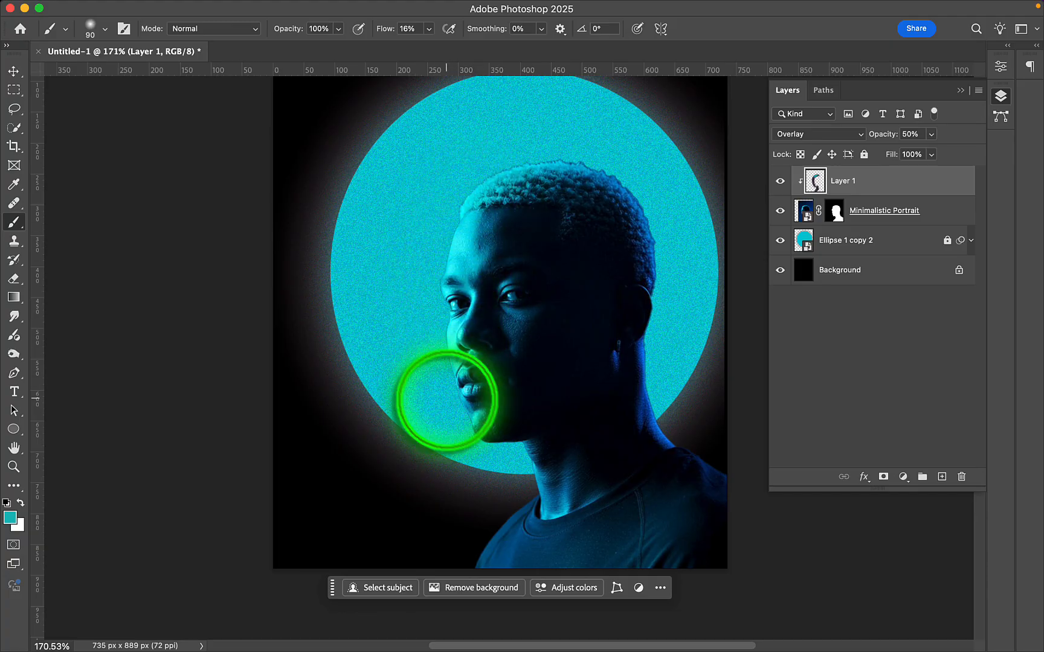
pyautogui.click(534, 462)
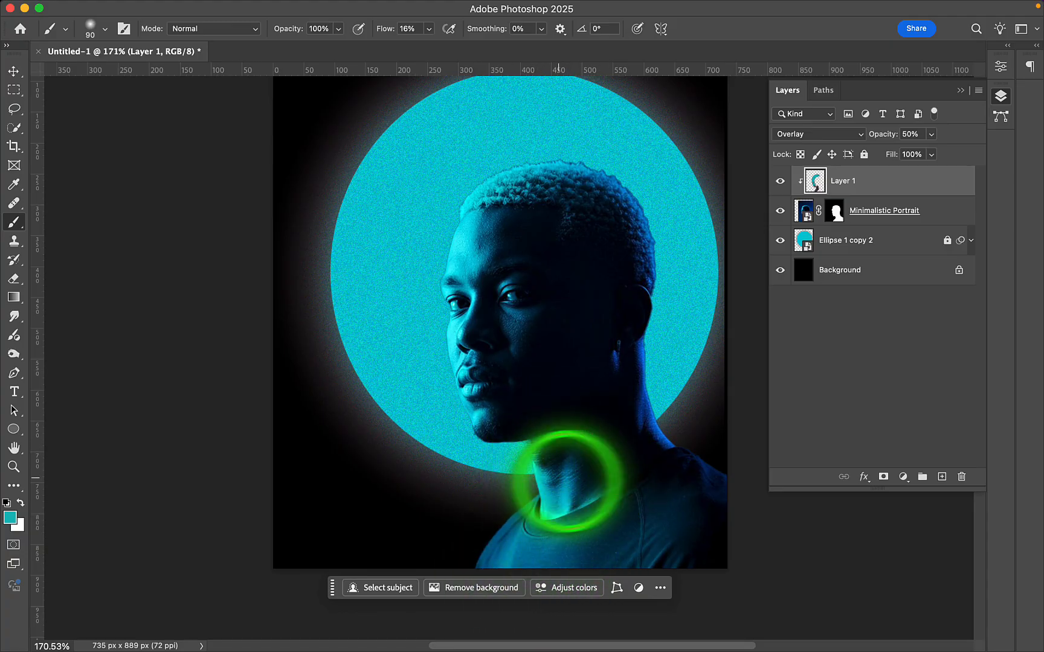
pyautogui.moveTo(559, 478); pyautogui.dragTo(537, 550)
pyautogui.moveTo(476, 240)
pyautogui.mouseDown()
pyautogui.moveTo(499, 186)
pyautogui.moveTo(523, 176)
pyautogui.mouseUp()
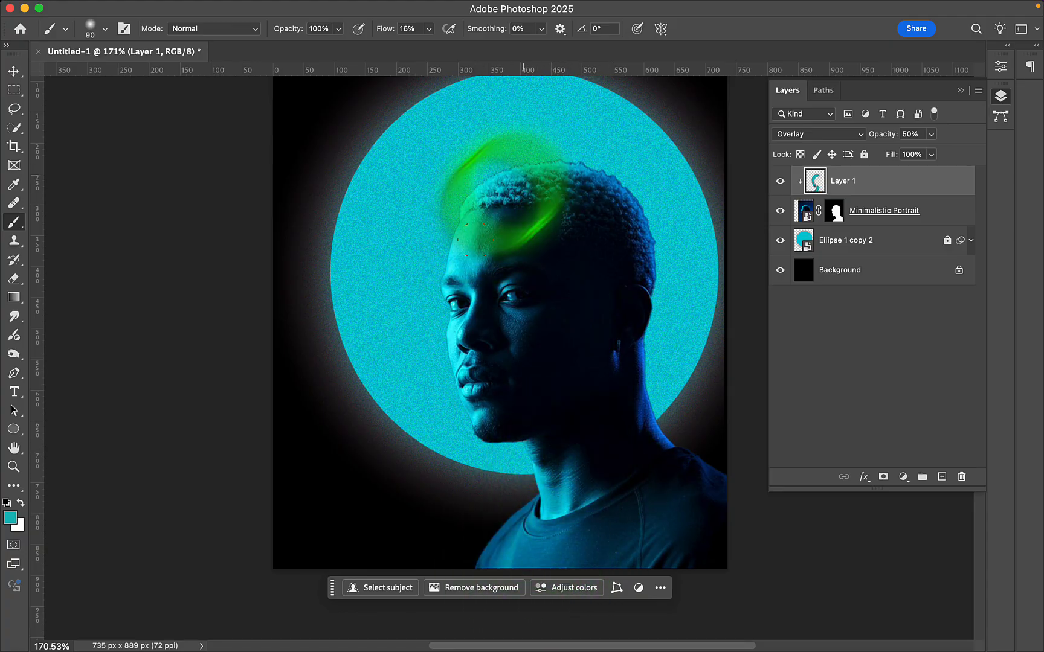
# - Add a Brightness/Contrast adjustment clipped to the Minimalistic Portrait layer, with brightness -83 and contrast 6
pyautogui.click(835, 211)
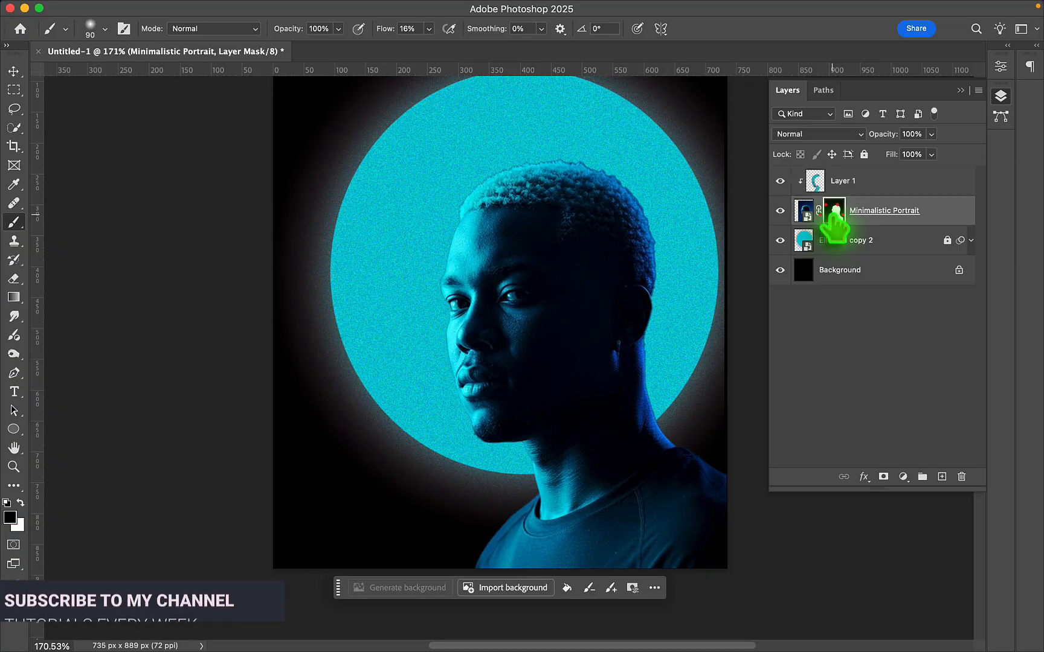
pyautogui.click(886, 379)
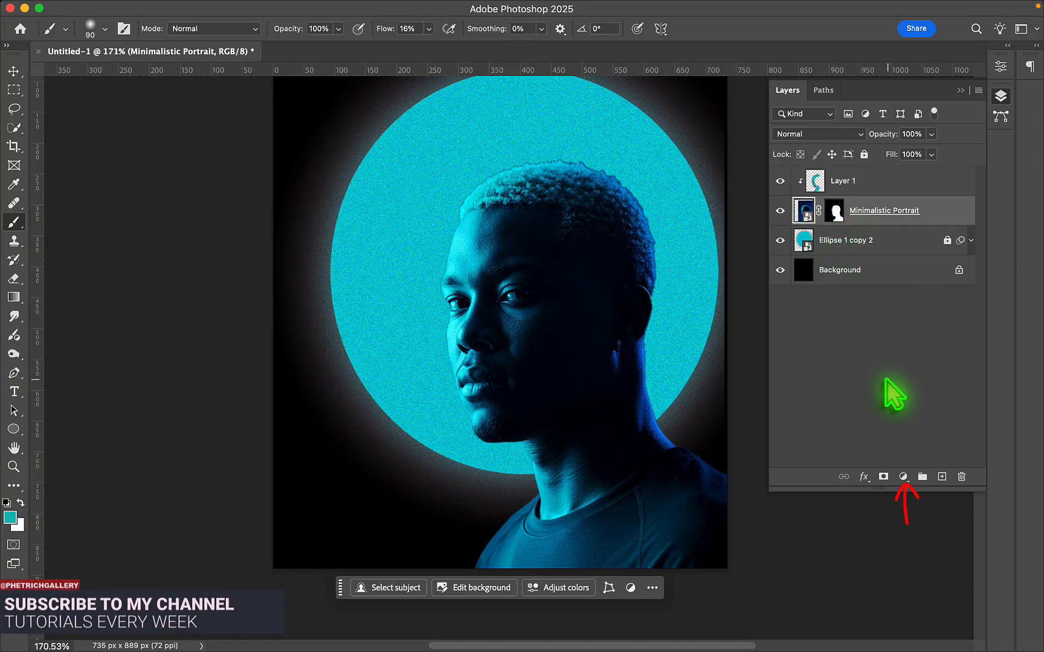
pyautogui.click(903, 476)
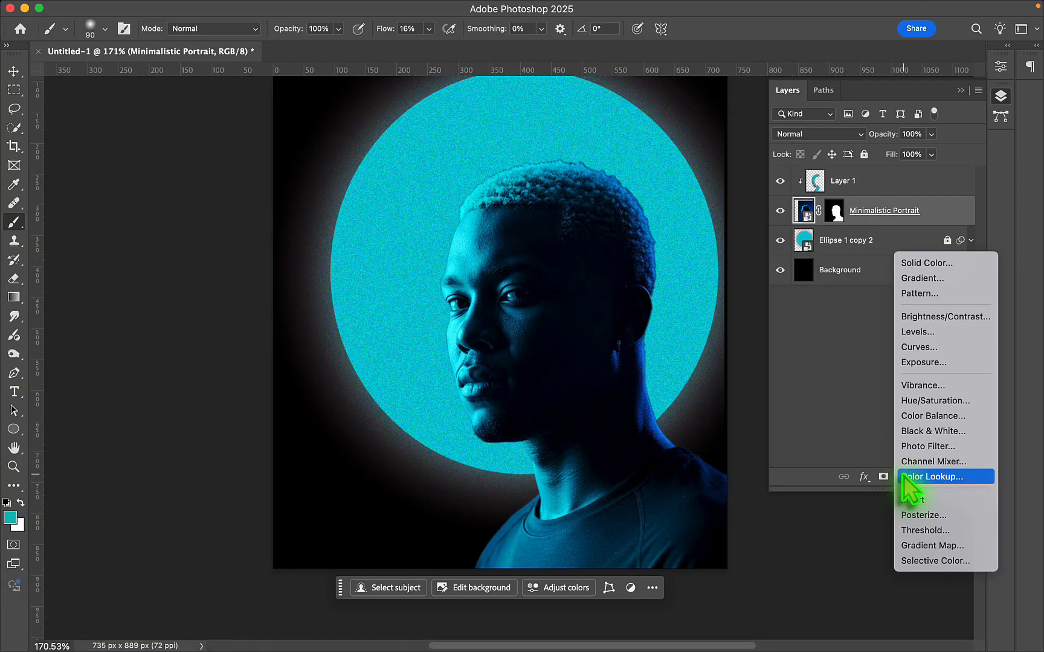
pyautogui.click(939, 317)
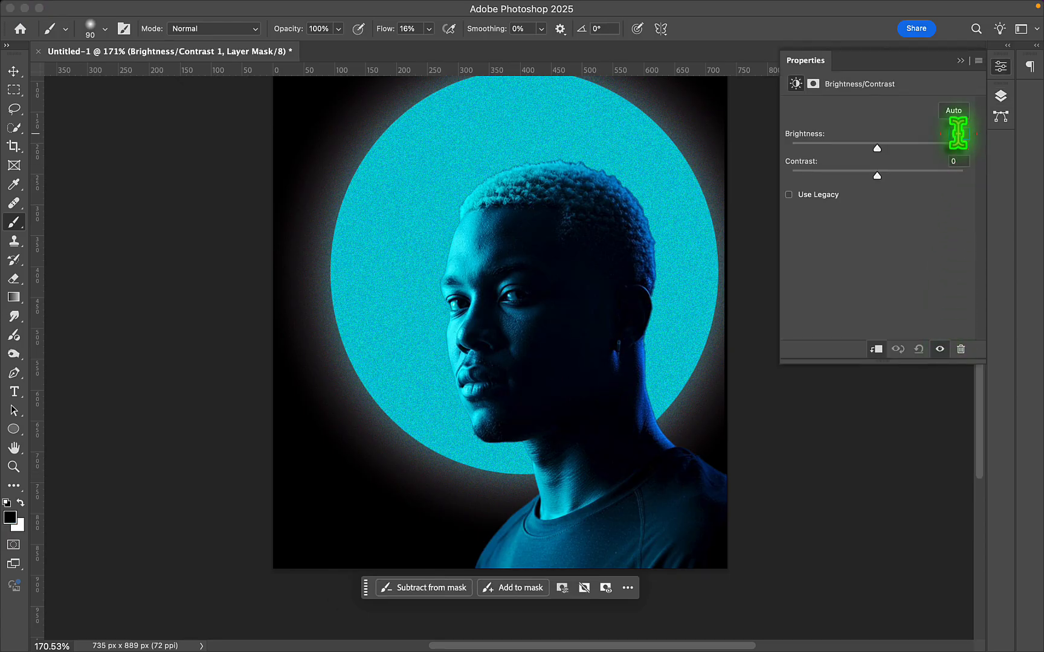
pyautogui.click(958, 134)
pyautogui.write('-85')
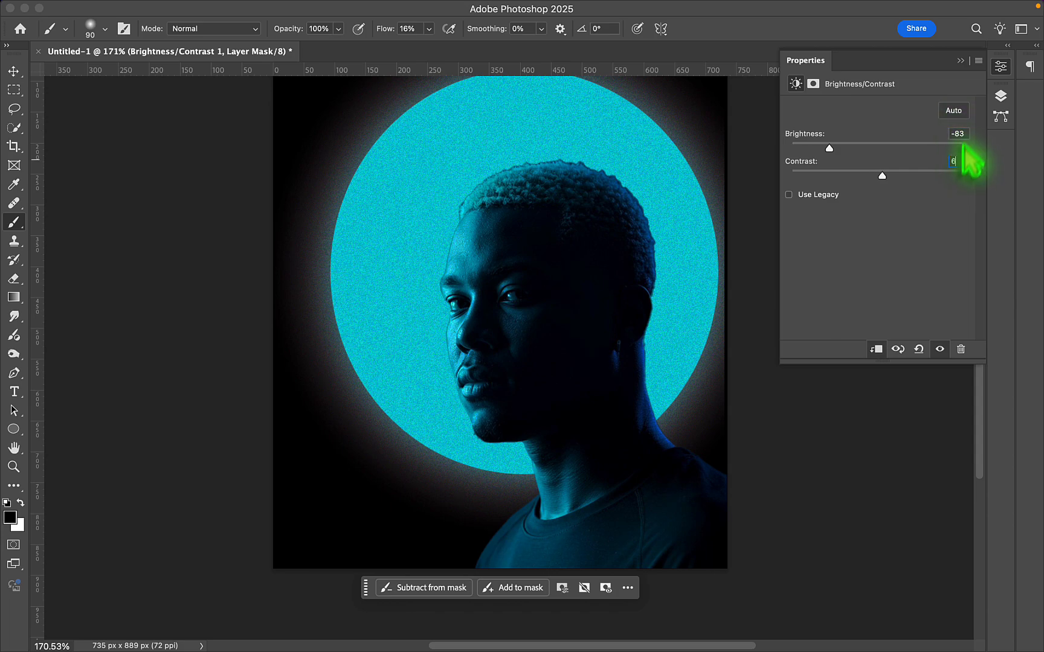
# - Toggle the Brightness/Contrast 1 adjustment off and on to compare the portrait with and without the darkening
pyautogui.click(999, 96)
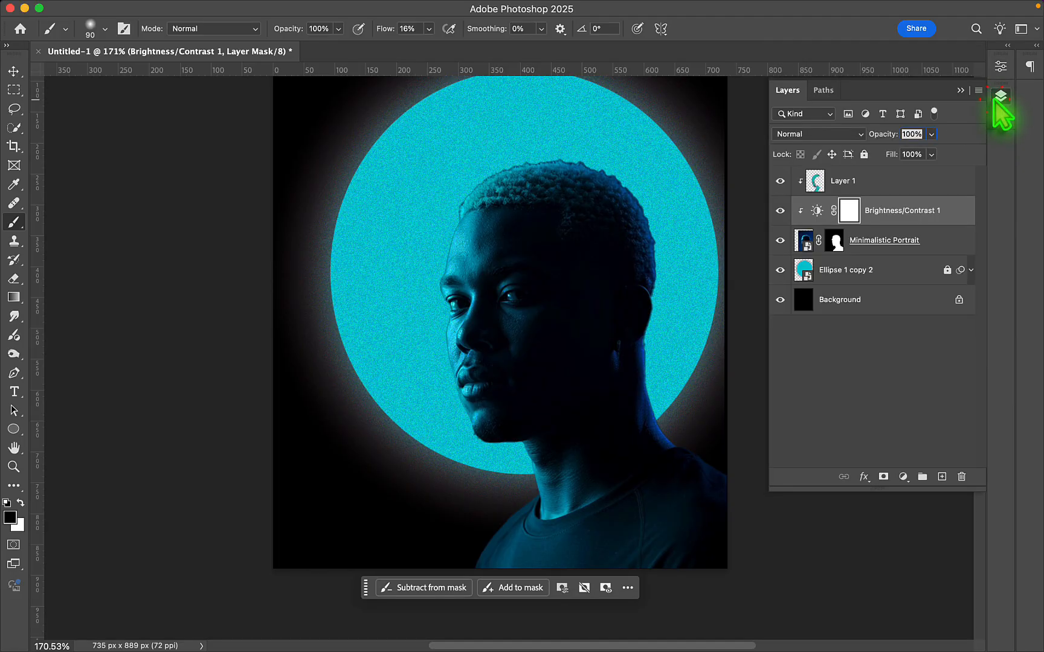
pyautogui.click(780, 210)
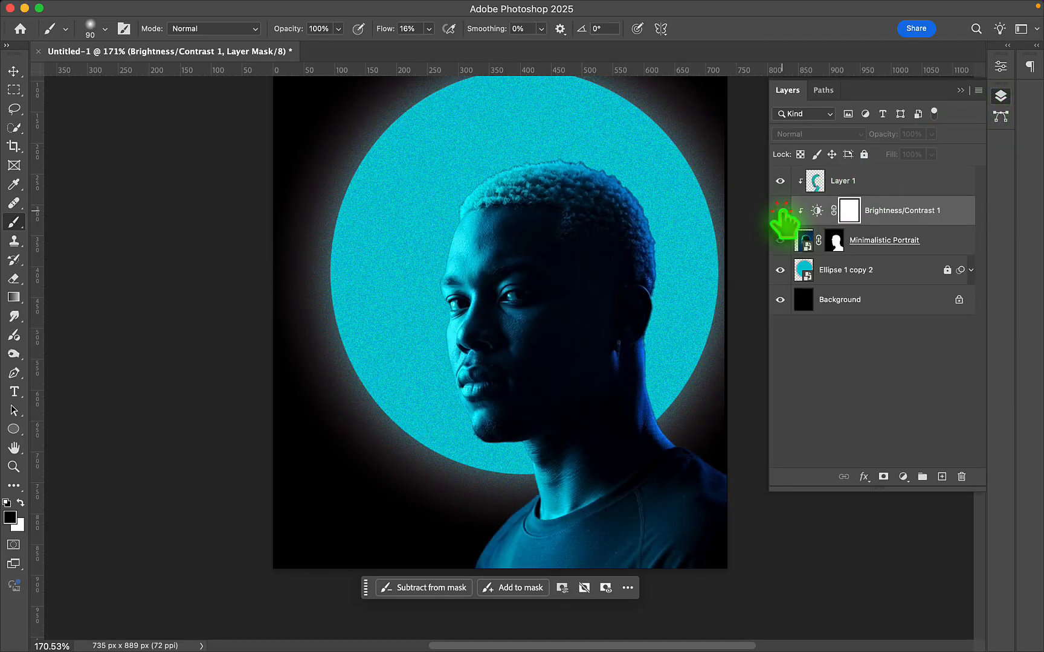
pyautogui.click(780, 210)
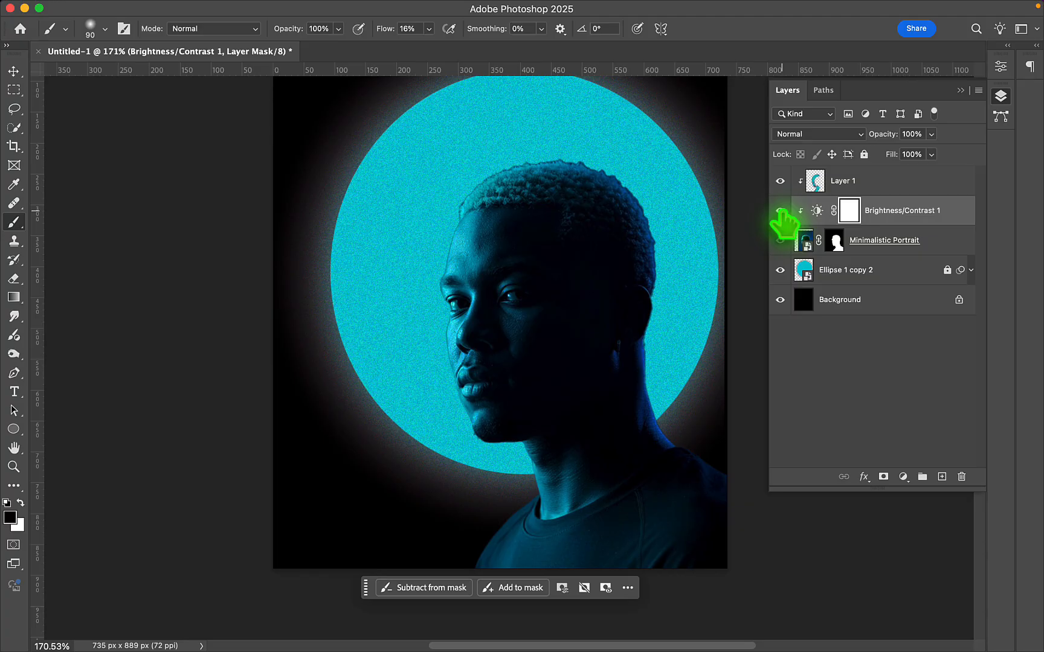
pyautogui.click(780, 211)
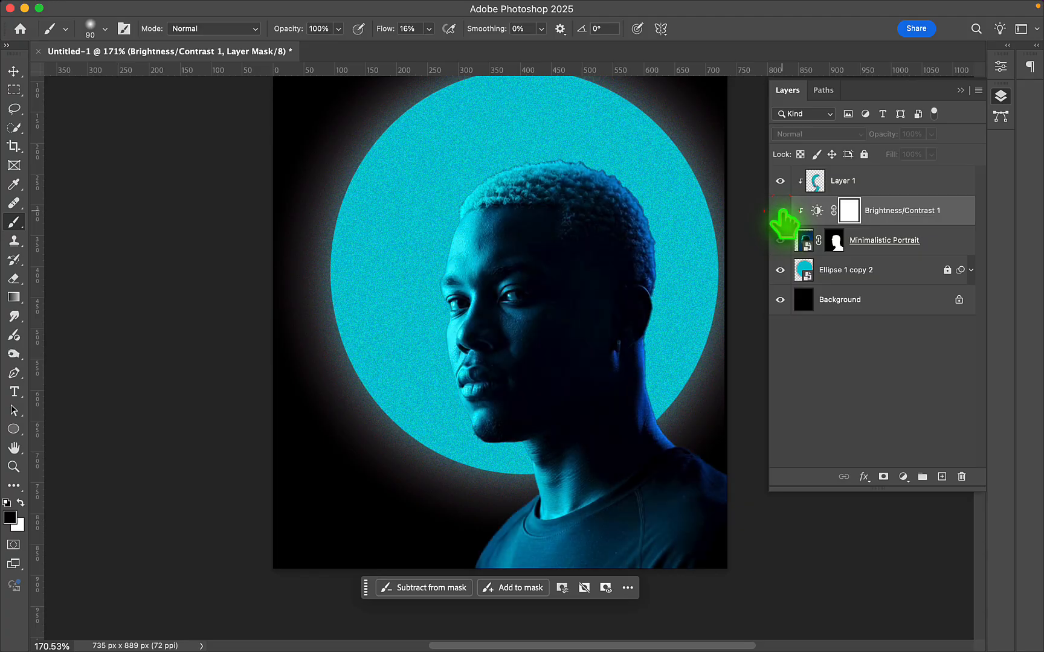
pyautogui.click(779, 210)
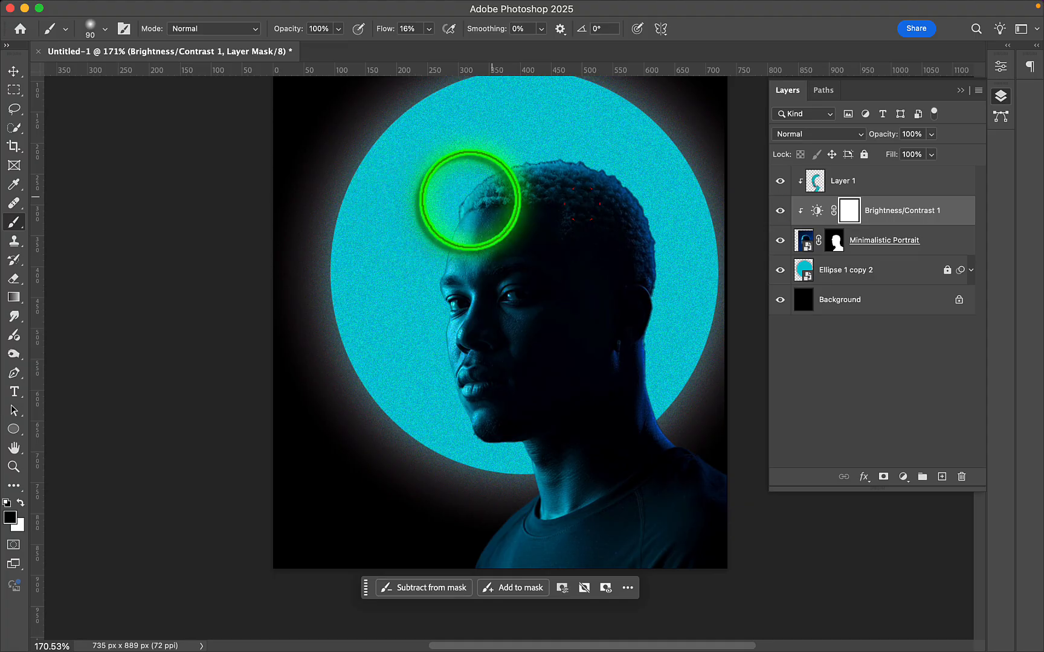
# - Paint black on the Brightness/Contrast 1 mask along the hair, face edge and neck, reducing the brush from 90 to 50 px, and deselect the layer
pyautogui.moveTo(470, 201)
pyautogui.mouseDown()
pyautogui.moveTo(493, 166)
pyautogui.moveTo(568, 154)
pyautogui.moveTo(469, 198)
pyautogui.moveTo(552, 197)
pyautogui.moveTo(459, 239)
pyautogui.moveTo(444, 263)
pyautogui.moveTo(437, 312)
pyautogui.moveTo(474, 404)
pyautogui.mouseUp()
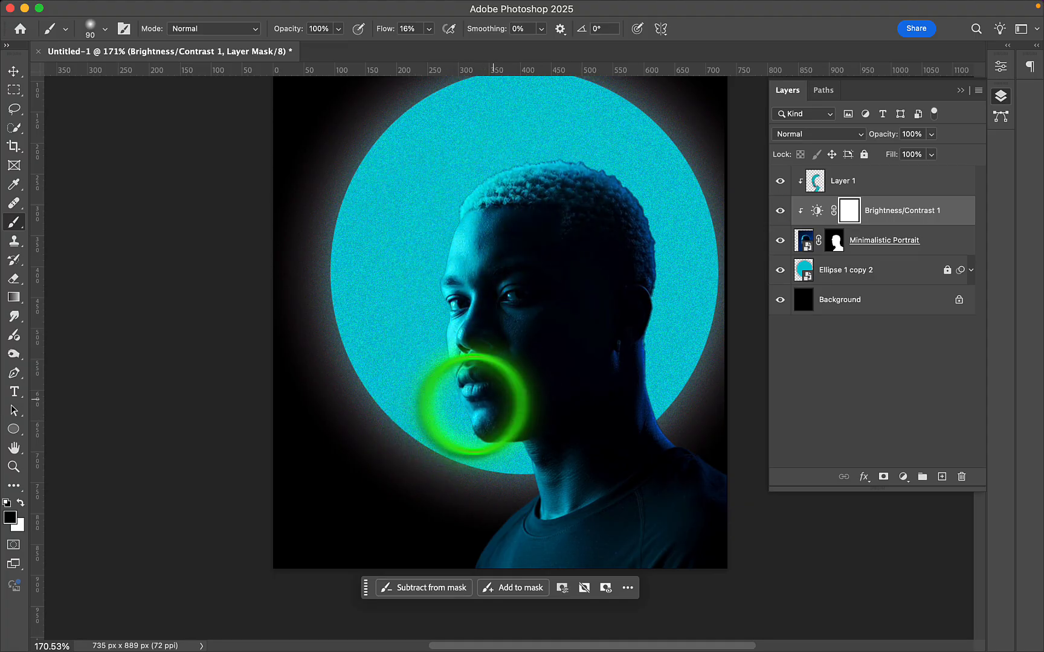
pyautogui.press('[')
pyautogui.press('[')
pyautogui.press('[')
pyautogui.press('[')
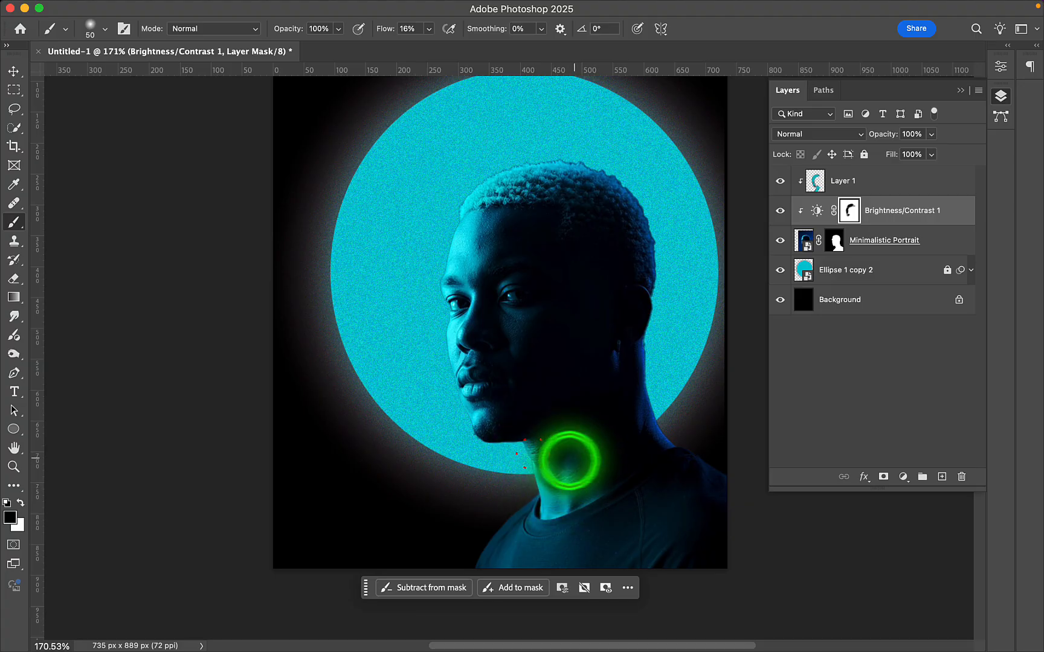
pyautogui.moveTo(571, 460)
pyautogui.mouseDown()
pyautogui.moveTo(528, 465)
pyautogui.moveTo(576, 474)
pyautogui.moveTo(603, 498)
pyautogui.moveTo(525, 550)
pyautogui.moveTo(534, 537)
pyautogui.moveTo(552, 595)
pyautogui.moveTo(504, 514)
pyautogui.moveTo(576, 531)
pyautogui.moveTo(538, 568)
pyautogui.moveTo(577, 492)
pyautogui.moveTo(602, 485)
pyautogui.moveTo(533, 453)
pyautogui.mouseUp()
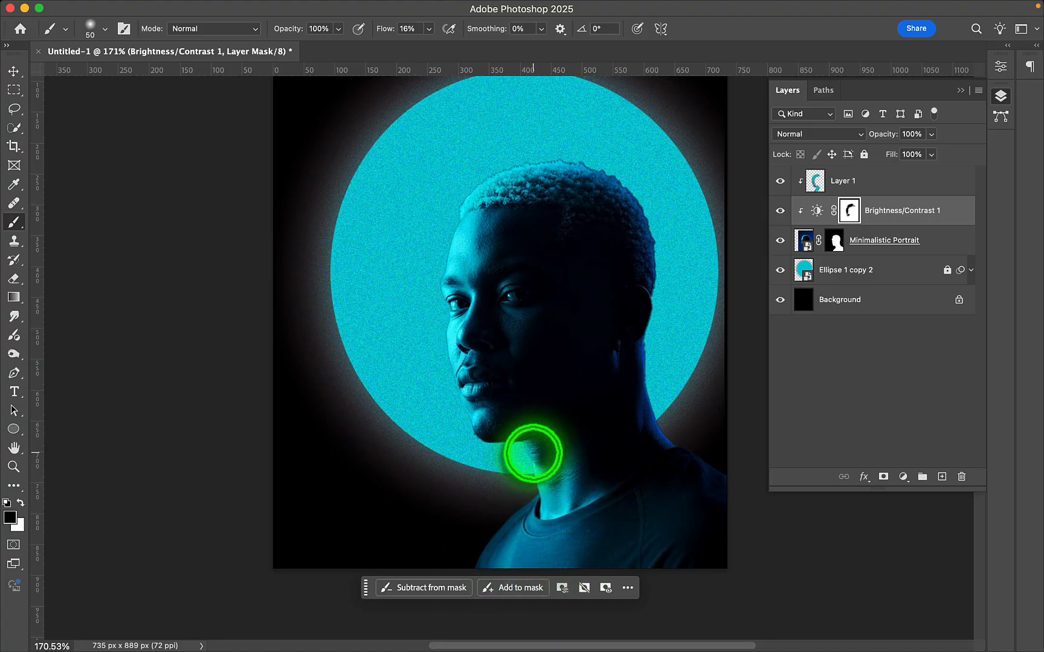
pyautogui.moveTo(454, 386); pyautogui.dragTo(457, 363)
pyautogui.moveTo(508, 303)
pyautogui.mouseDown()
pyautogui.moveTo(498, 299)
pyautogui.moveTo(517, 296)
pyautogui.moveTo(492, 277)
pyautogui.moveTo(469, 295)
pyautogui.moveTo(512, 213)
pyautogui.moveTo(549, 219)
pyautogui.moveTo(489, 168)
pyautogui.moveTo(484, 224)
pyautogui.mouseUp()
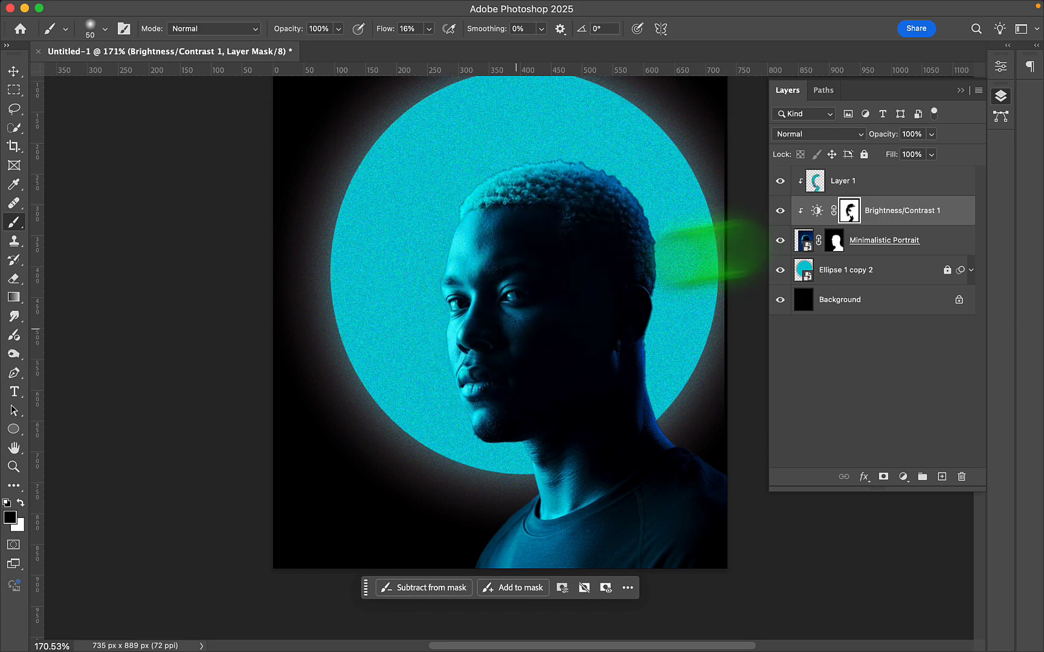
pyautogui.click(922, 368)
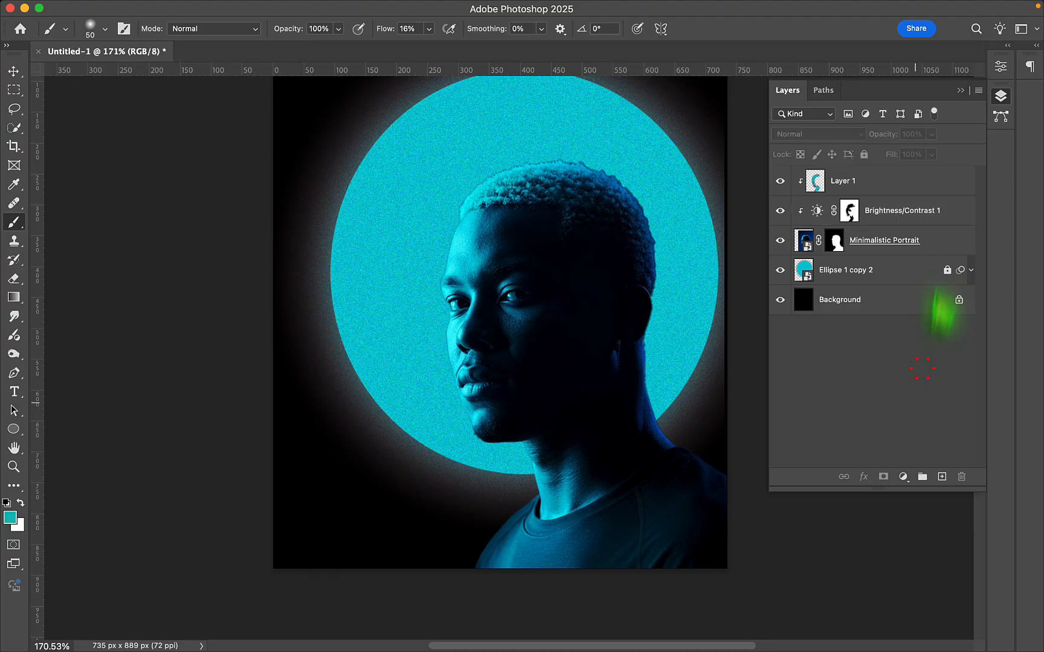
# - Open the Camera Raw Filter on the Minimalistic Portrait layer and set exposure to +0.40 and contrast to +22
pyautogui.click(946, 242)
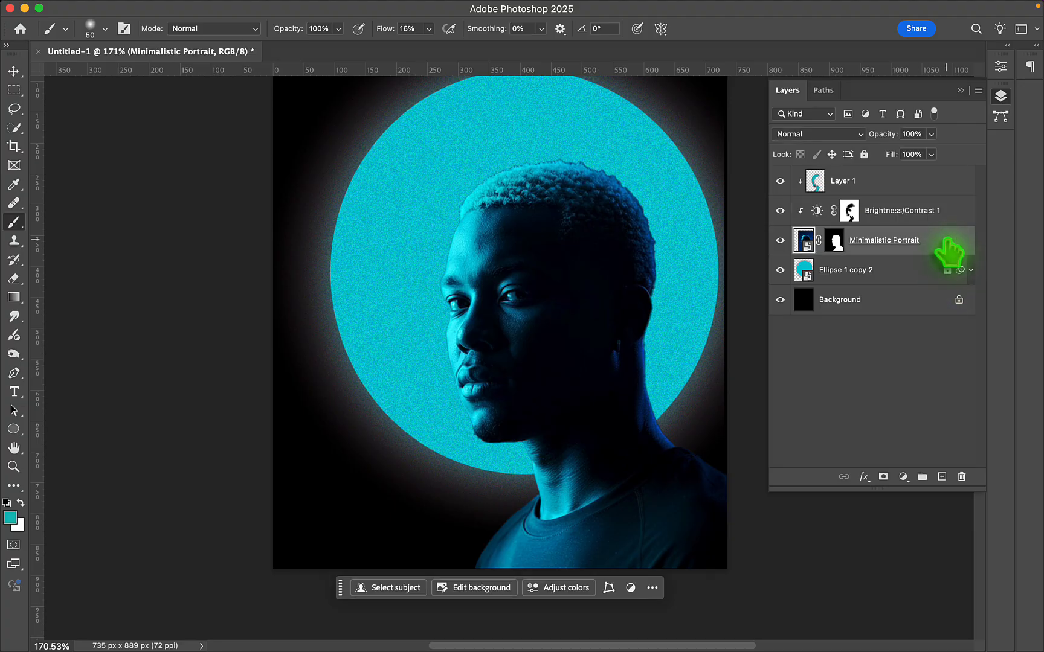
pyautogui.click(366, 9)
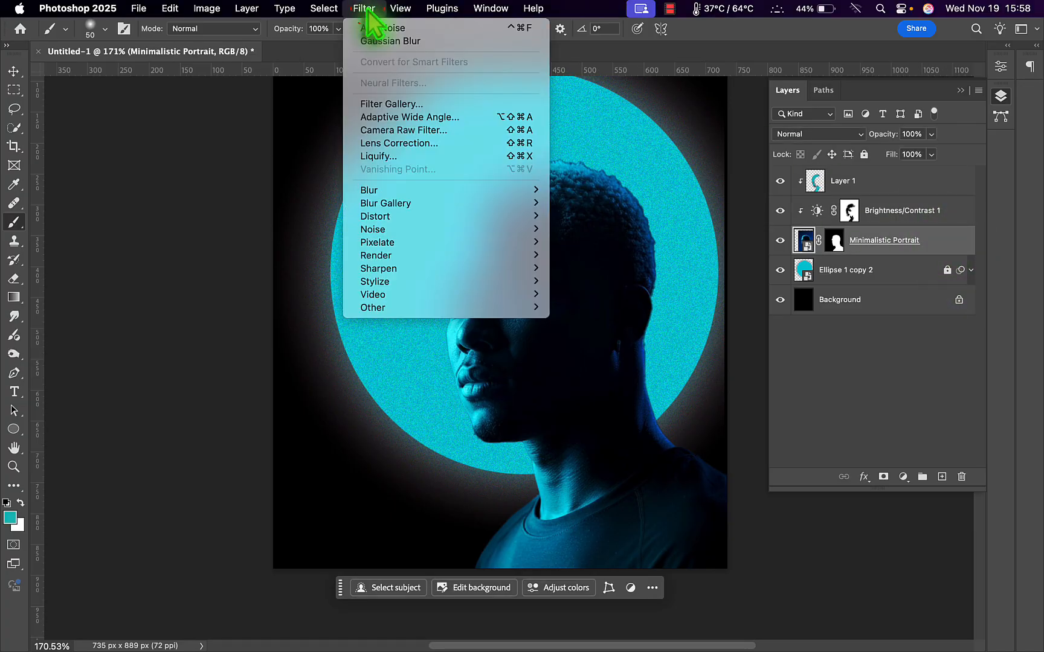
pyautogui.click(406, 131)
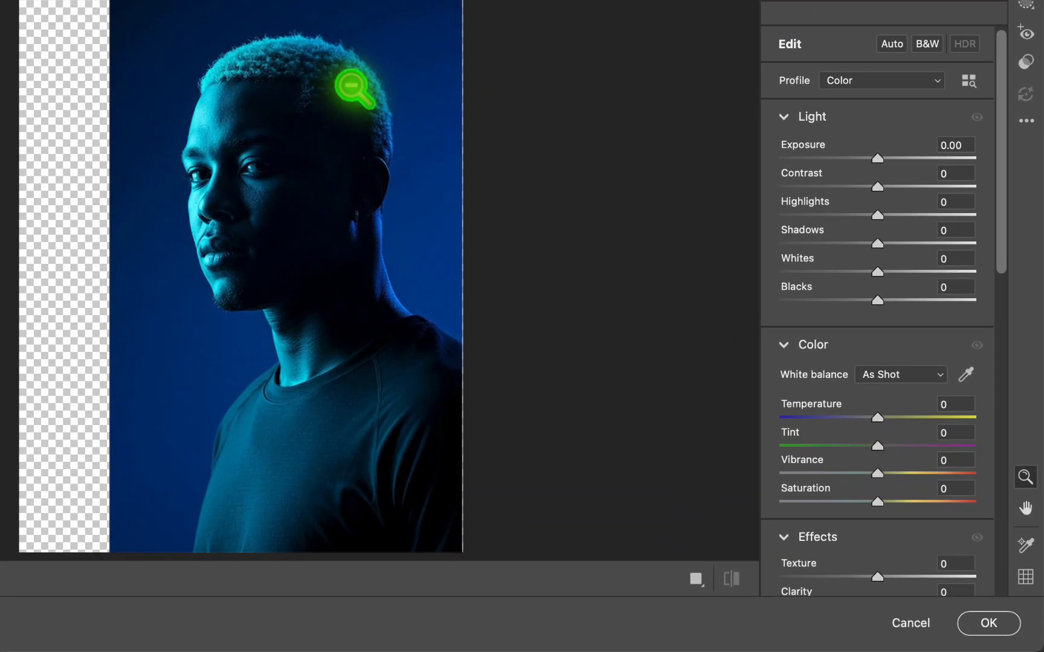
pyautogui.click(968, 144)
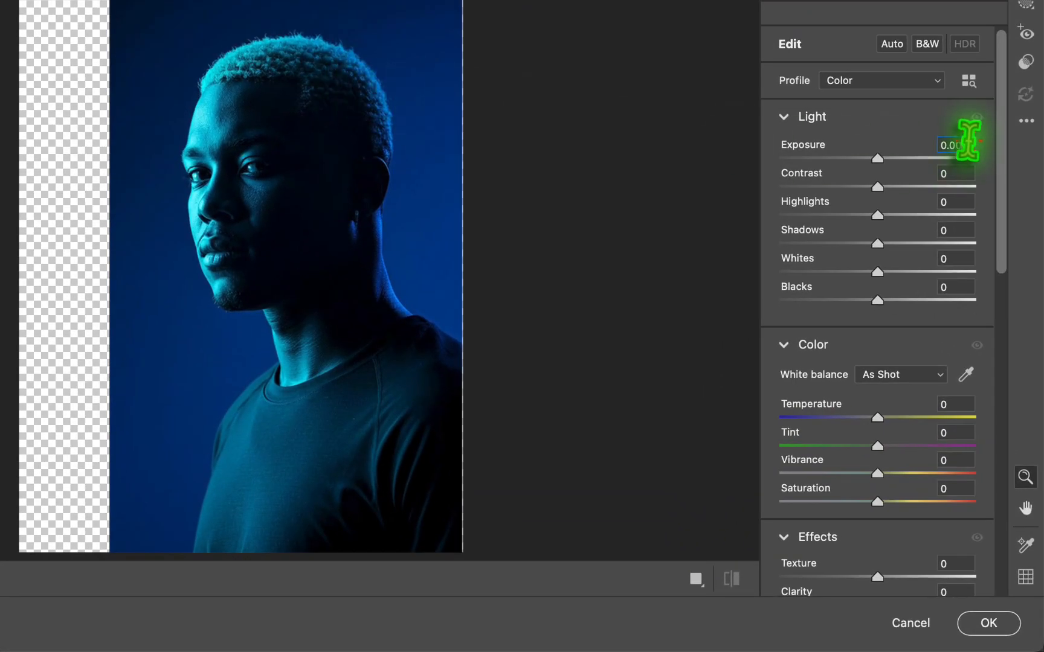
pyautogui.write('0.40')
pyautogui.press('Return')
pyautogui.click(962, 150)
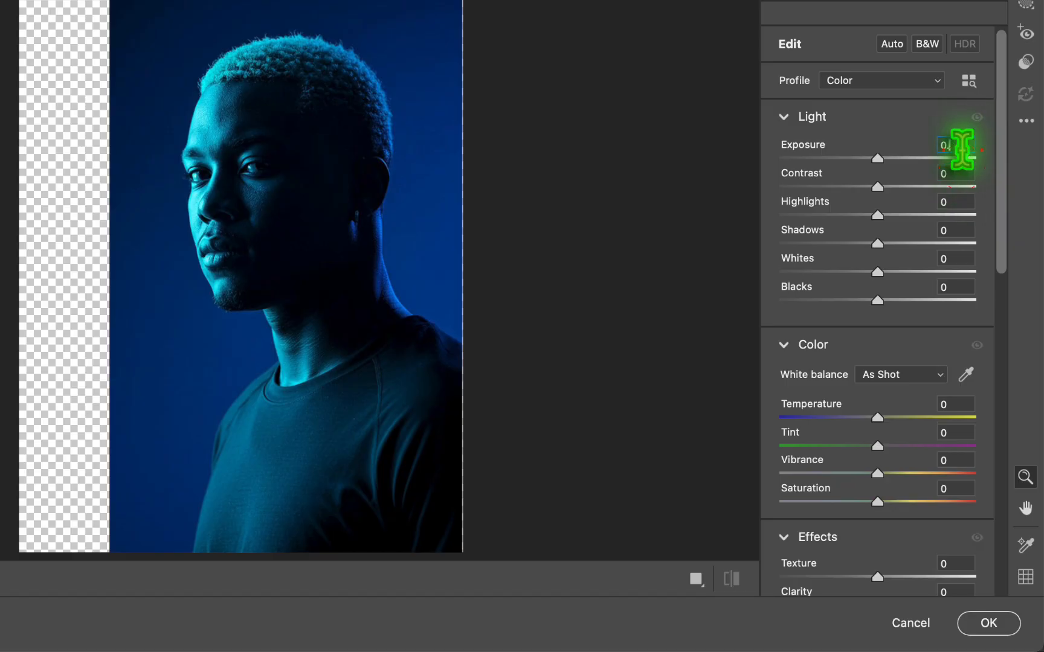
# - Set the portrait's highlights to -45, shadows to -25 and whites to -16 in the Camera Raw filter
pyautogui.write('40')
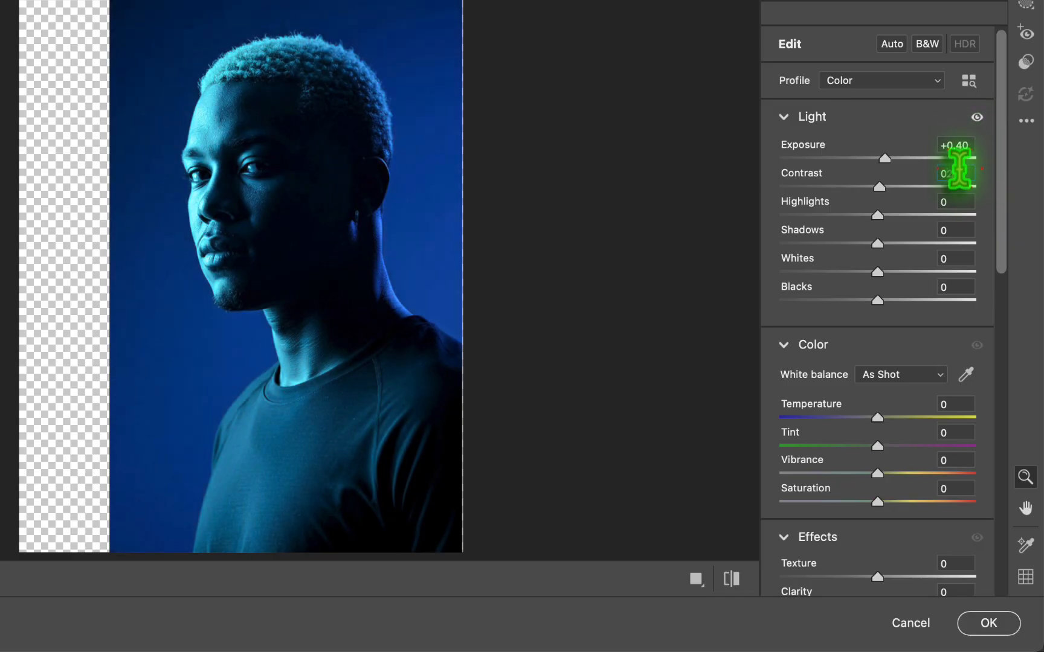
pyautogui.write('-45')
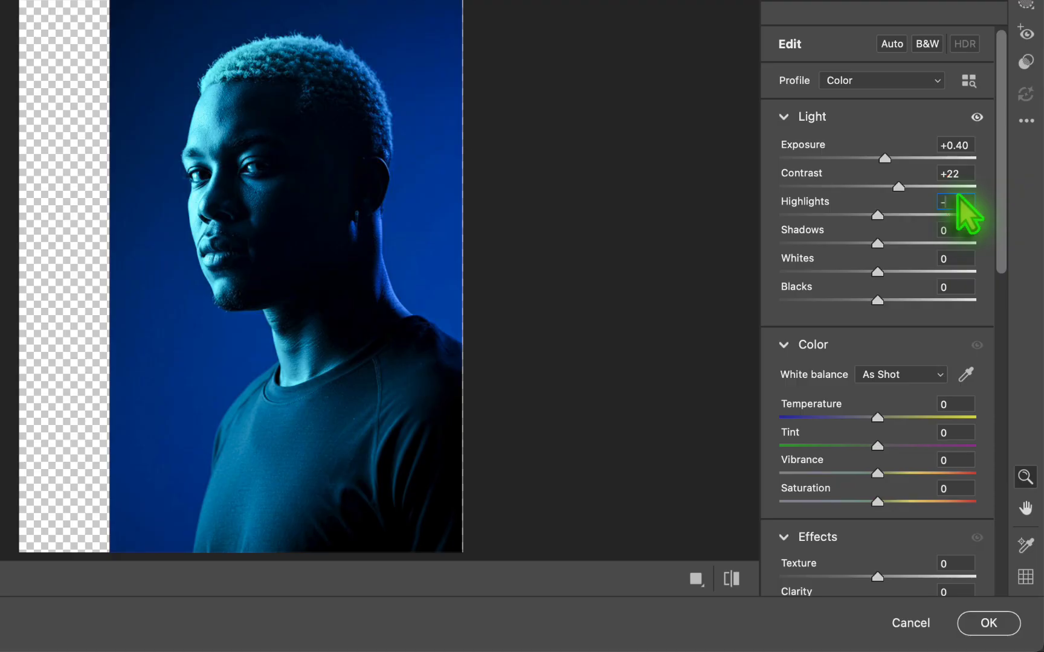
pyautogui.press('Tab')
pyautogui.write('-')
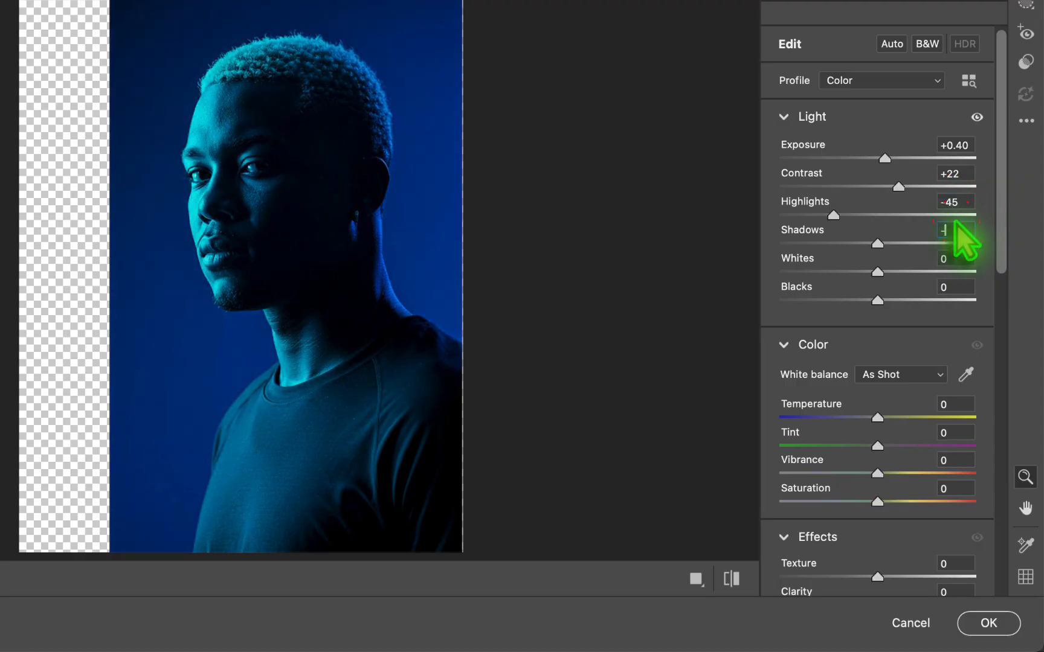
pyautogui.write('25')
pyautogui.click(958, 260)
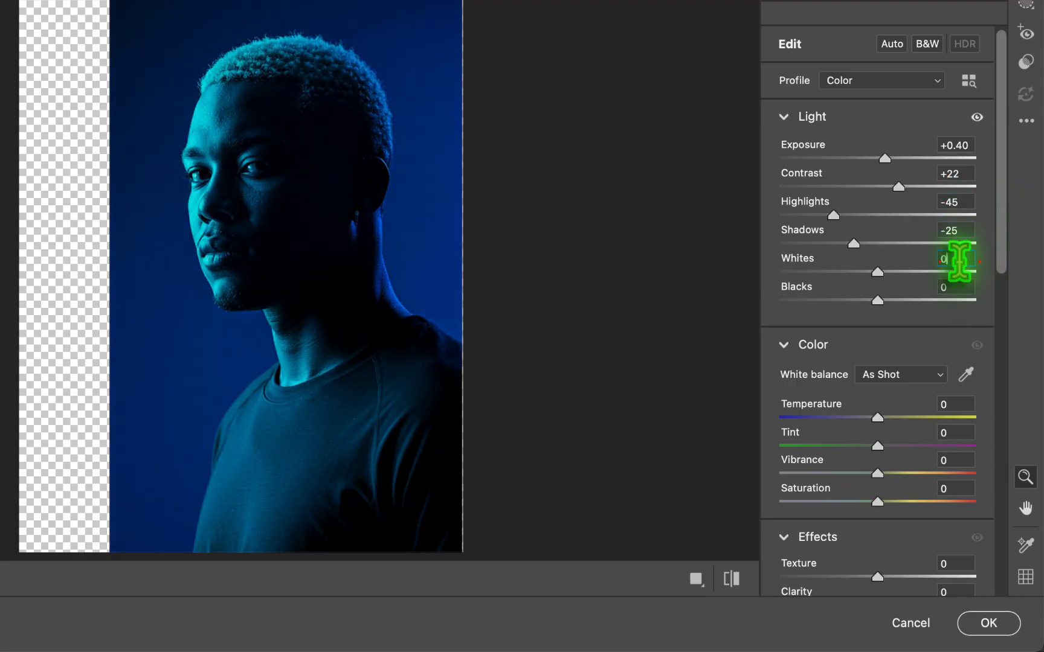
pyautogui.write('-16')
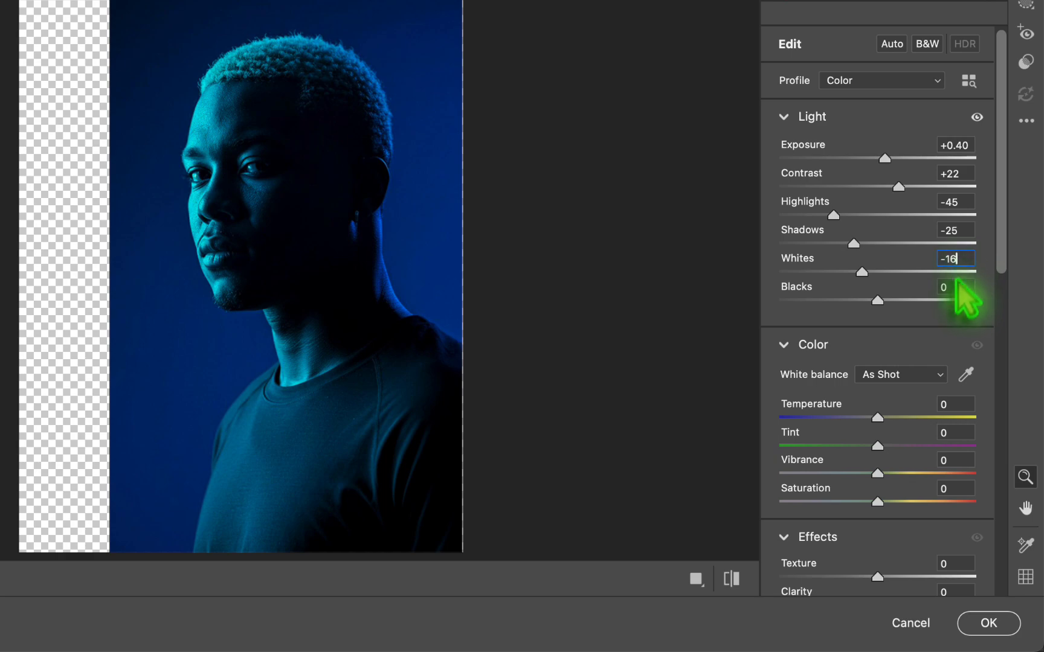
pyautogui.click(955, 287)
pyautogui.write('-15')
# - Set the color temperature to +5, tint to +13 and vibrance to +6
pyautogui.scroll(-2, 960, 380)
pyautogui.click(961, 346)
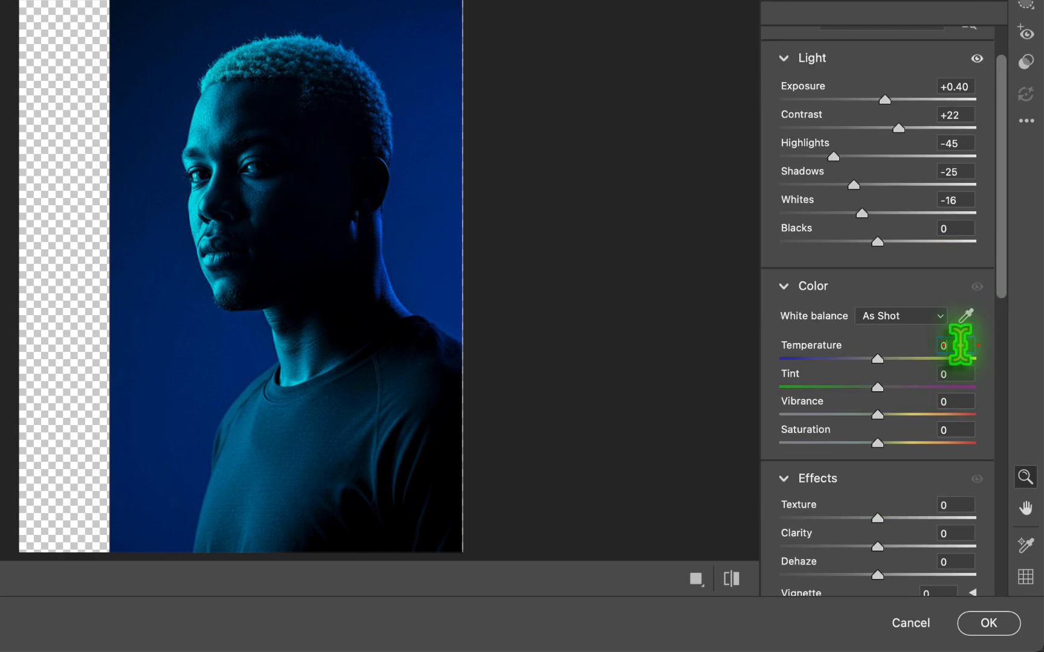
pyautogui.write('5')
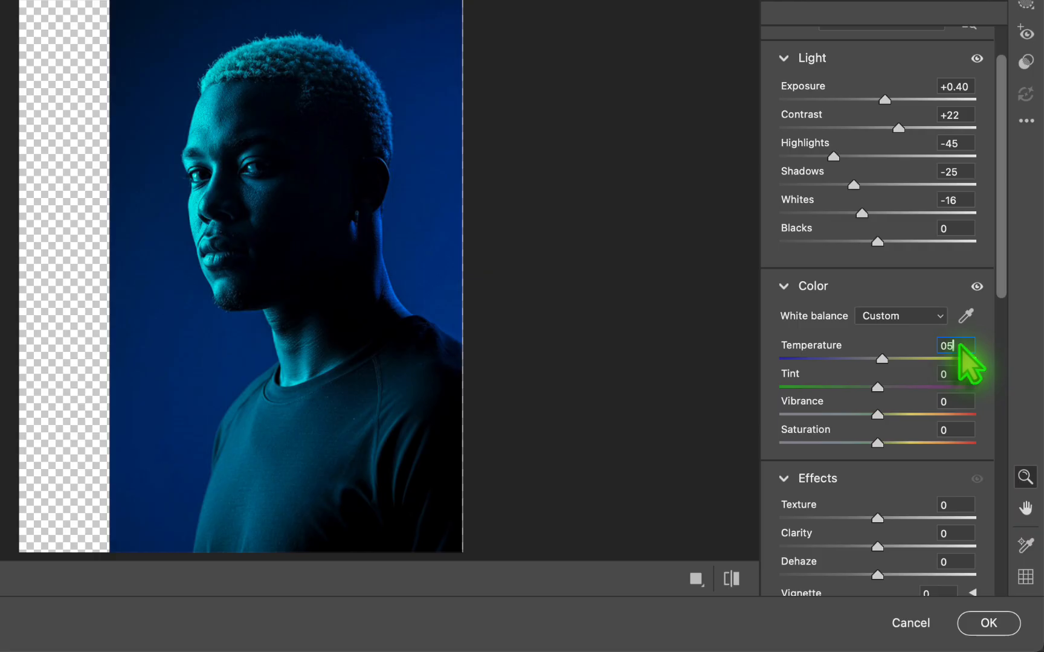
pyautogui.click(960, 373)
pyautogui.write('12')
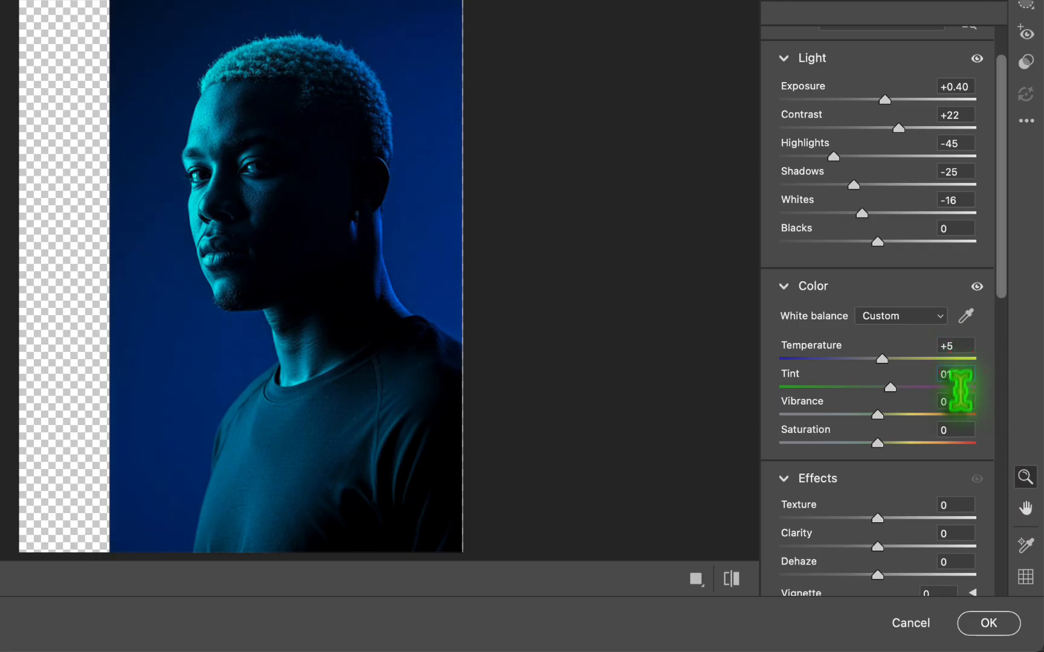
pyautogui.click(960, 398)
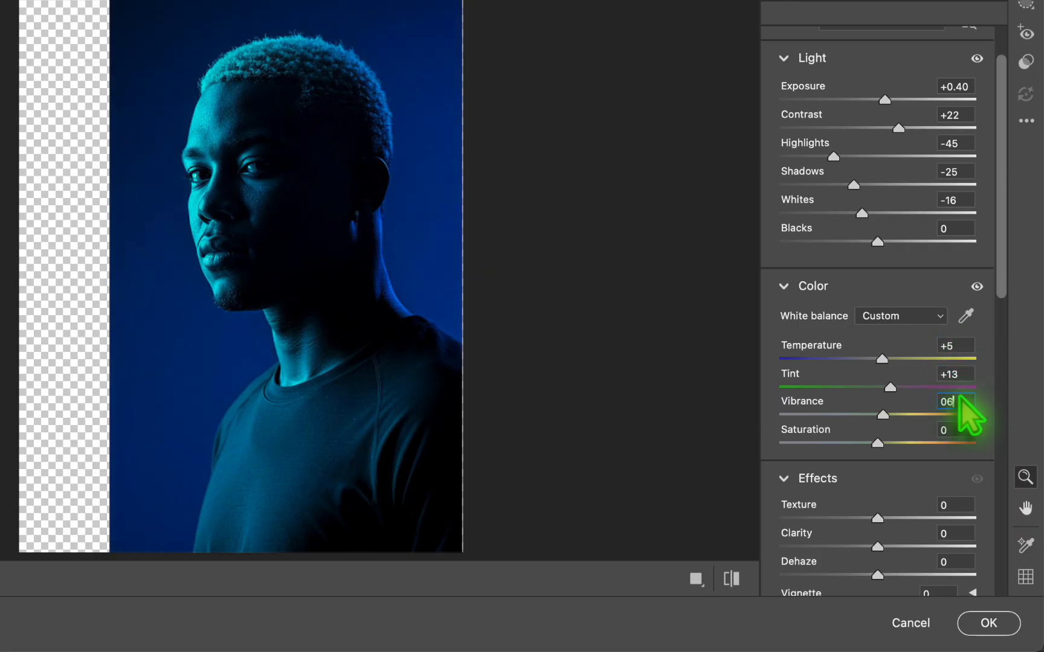
# - Set the texture to +32, clarity to +13 and dehaze to +10
pyautogui.scroll(-5, 961, 402)
pyautogui.click(957, 343)
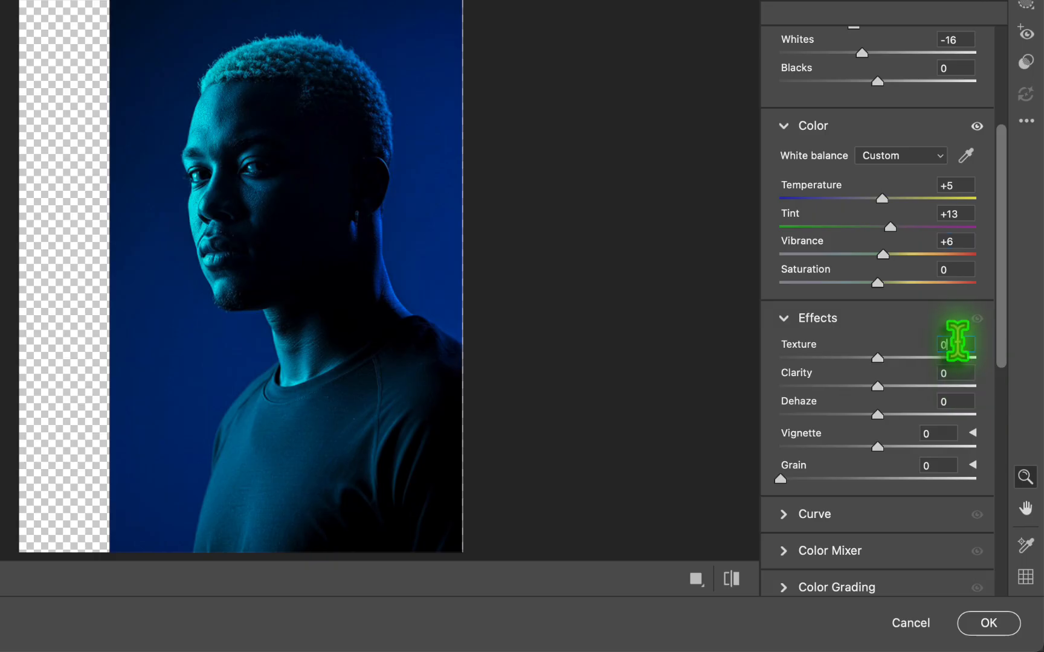
pyautogui.write('32')
pyautogui.click(960, 373)
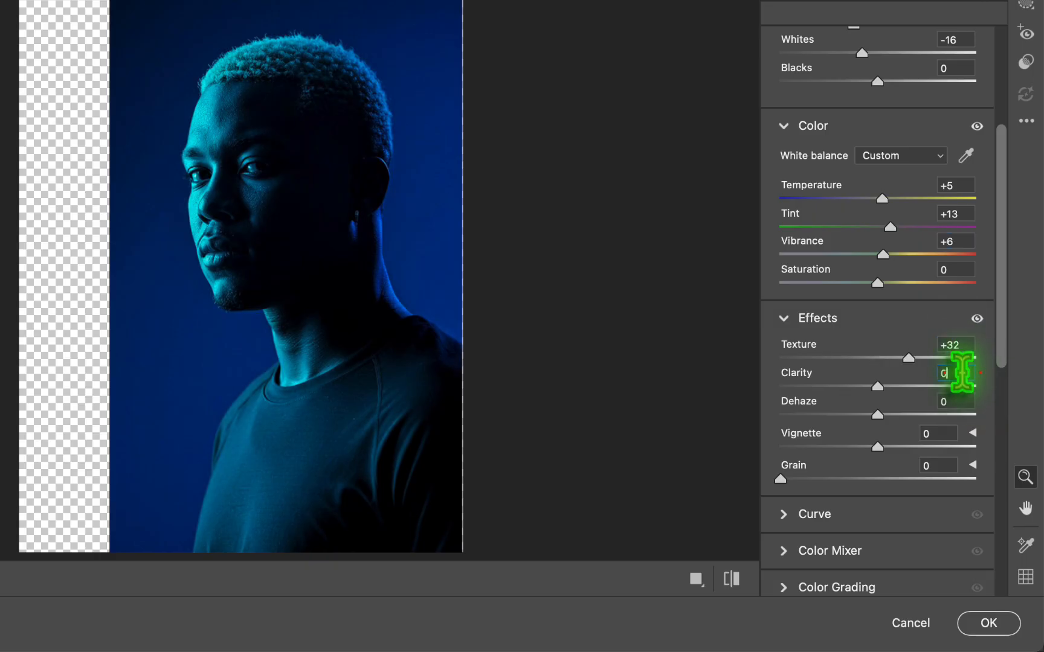
pyautogui.write('13')
pyautogui.click(958, 403)
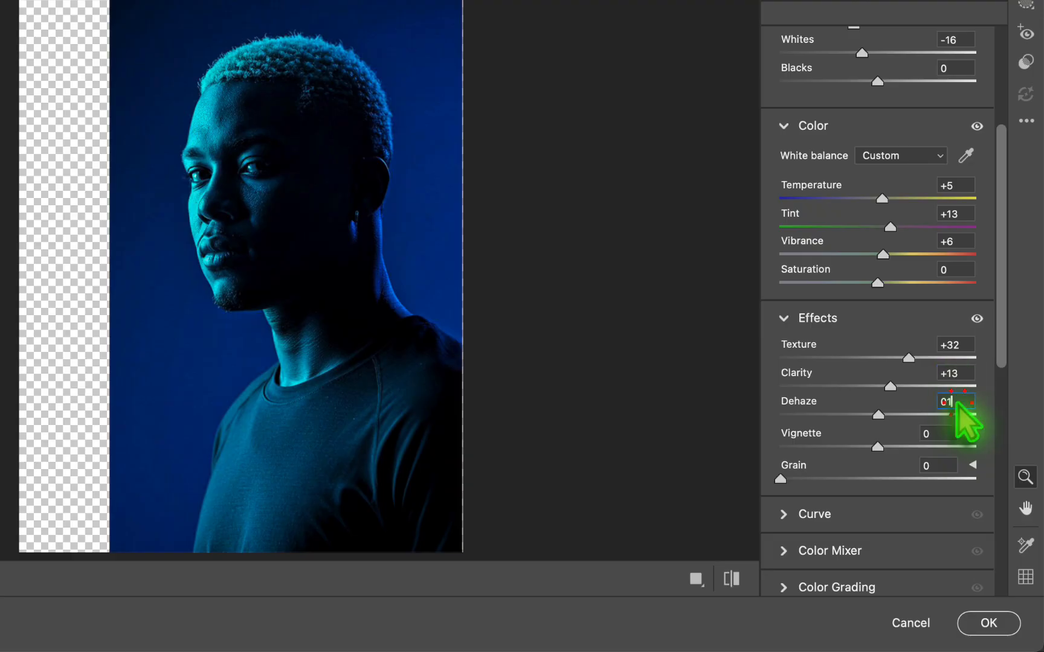
pyautogui.write('10')
# - Add a vignette of -40 and a grain of 5 to the portrait
pyautogui.click(945, 434)
pyautogui.write('-40')
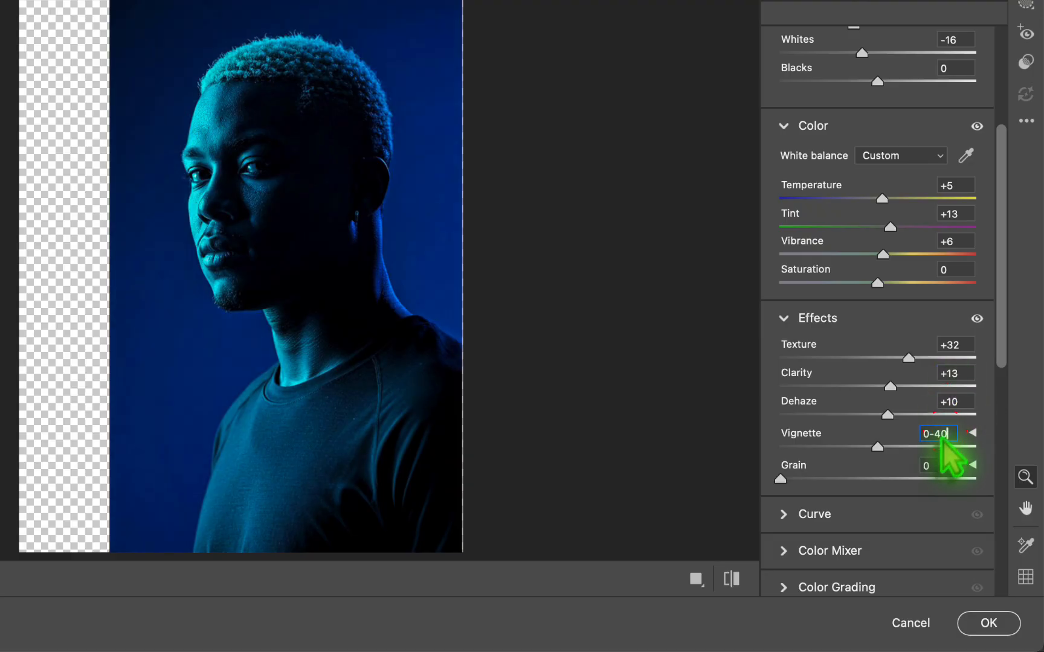
pyautogui.press('Tab')
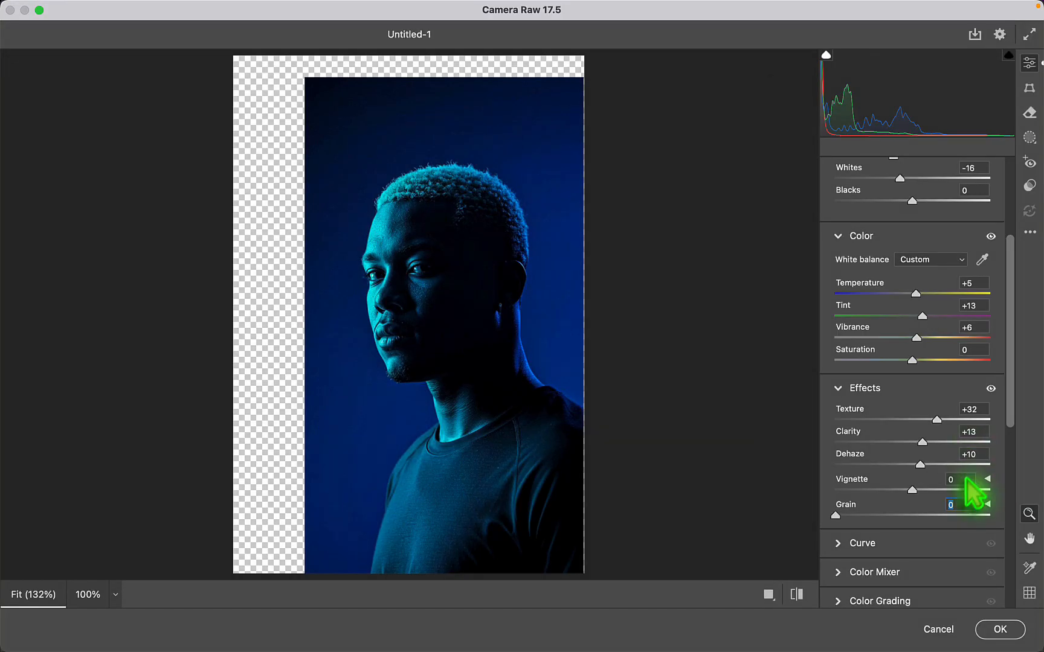
pyautogui.write('-40')
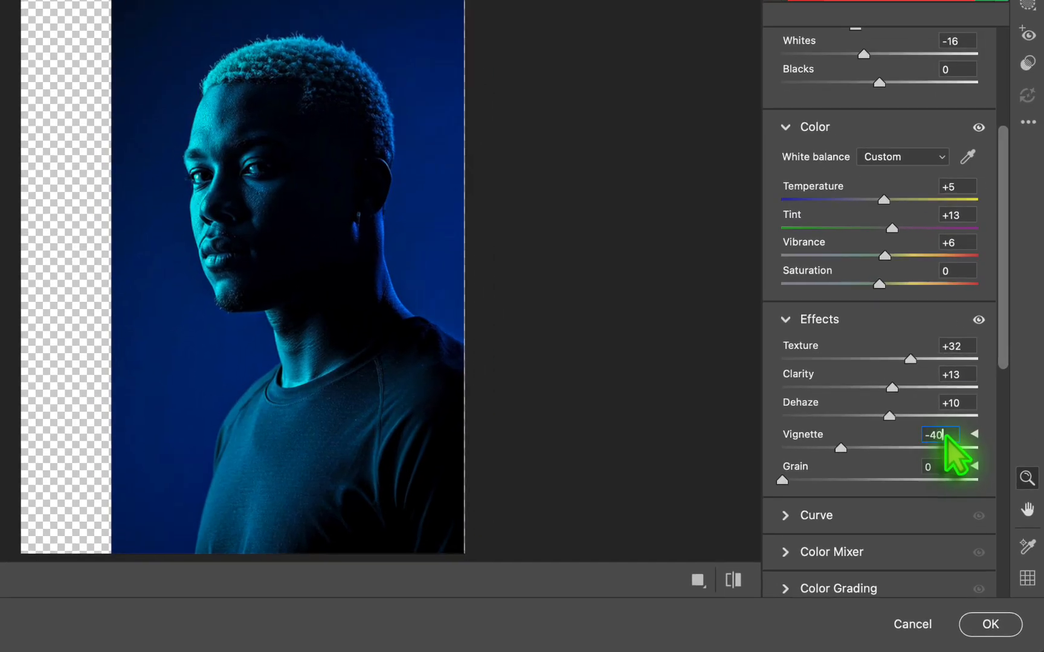
pyautogui.click(946, 466)
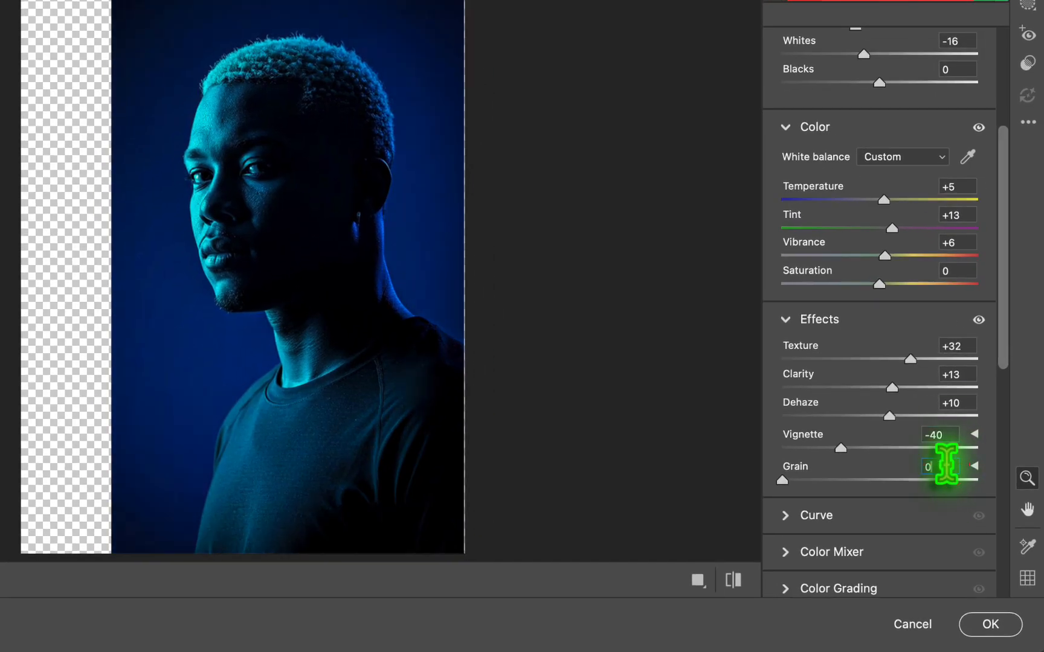
pyautogui.press('Return')
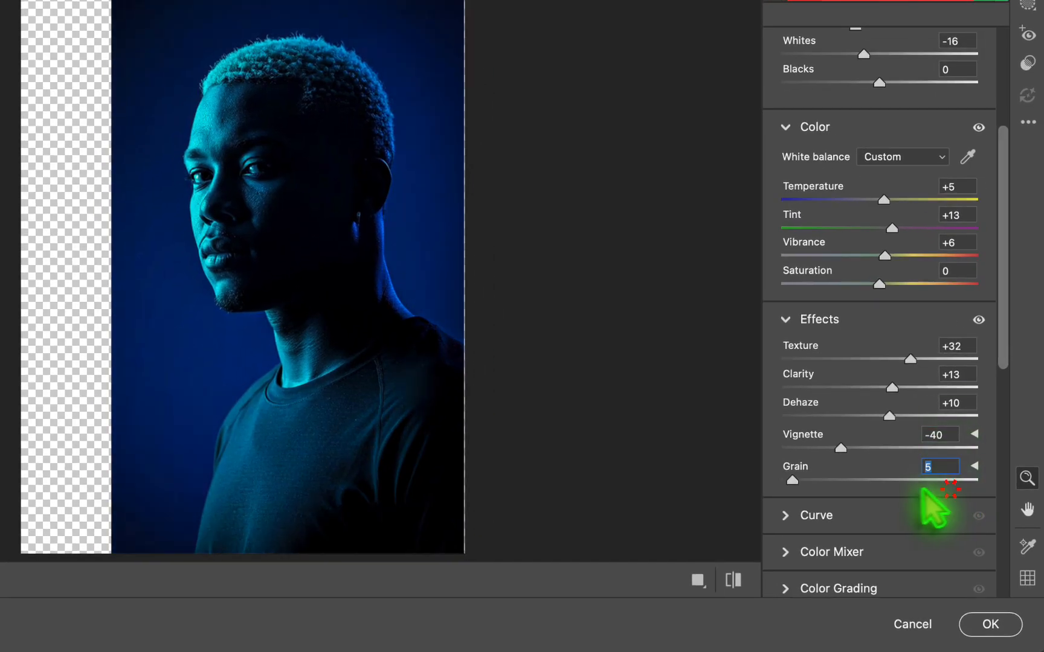
# - Apply the Camera Raw edits, collapse the Minimalistic Portrait's smart filter list and deselect the layer
pyautogui.scroll(-2, 931, 502)
pyautogui.scroll(-10, 920, 491)
pyautogui.click(990, 624)
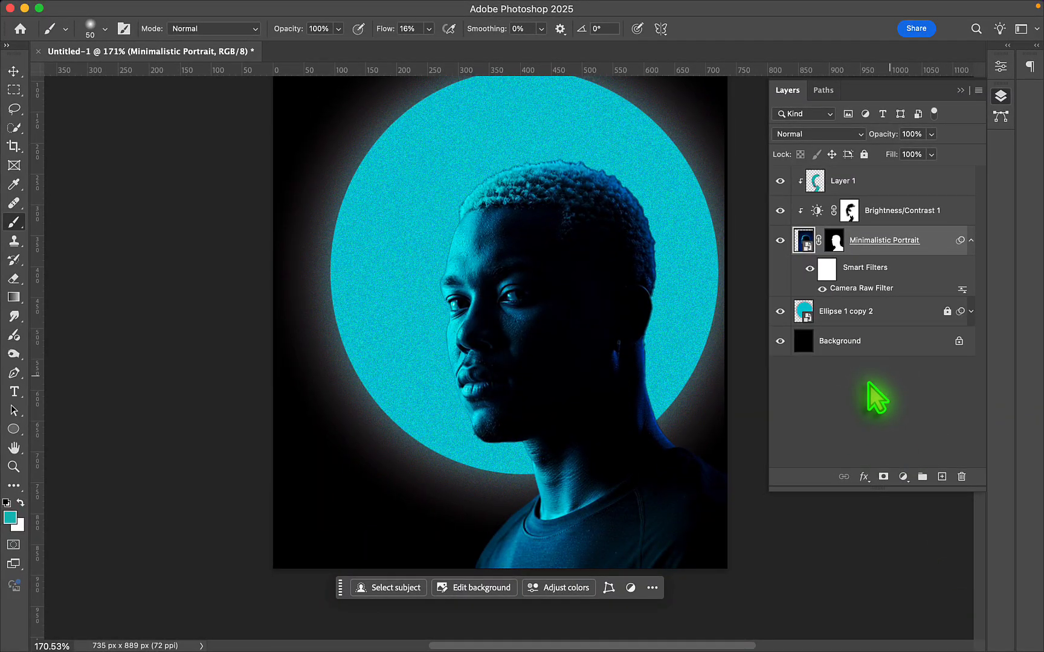
pyautogui.click(970, 241)
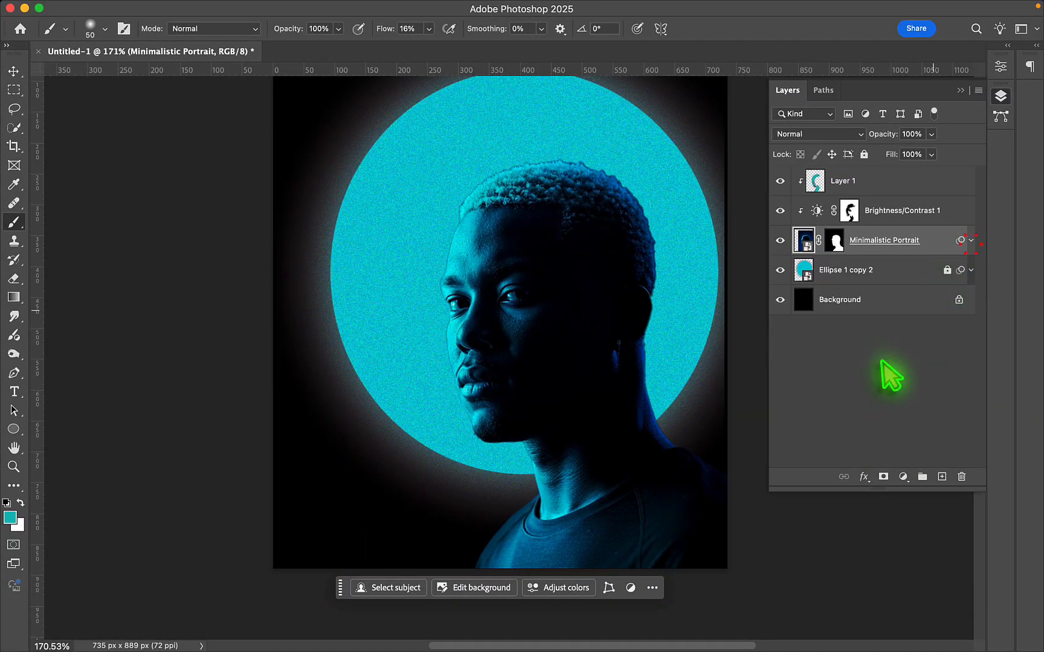
pyautogui.click(882, 362)
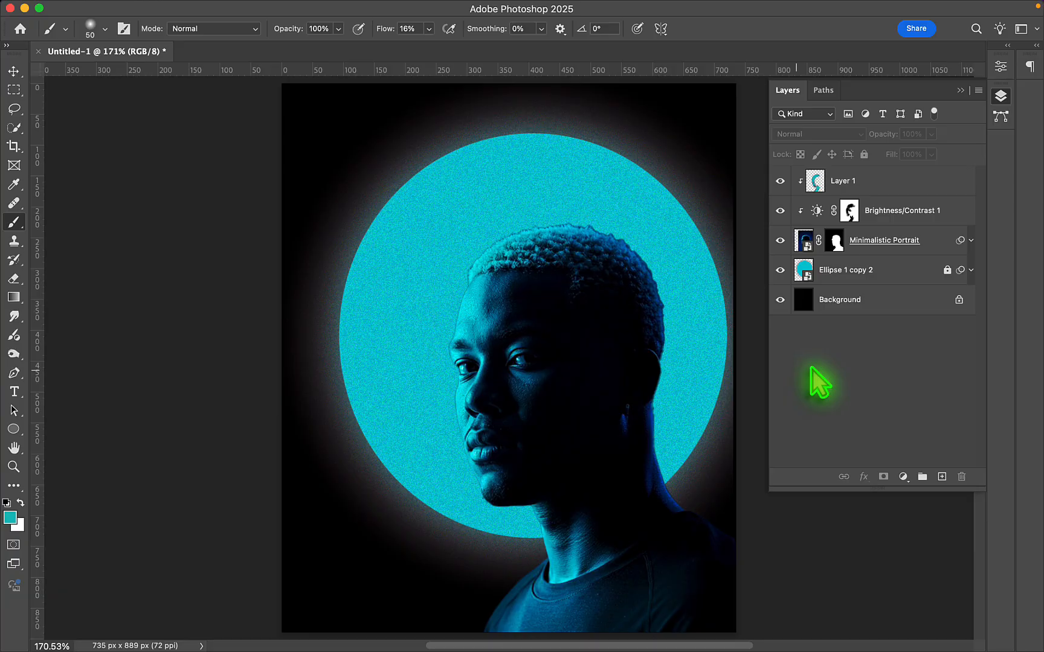
# - Paint black at 16% flow on the Brightness/Contrast 1 mask over the man's front hair, eyes and lips to bring back light
pyautogui.click(850, 209)
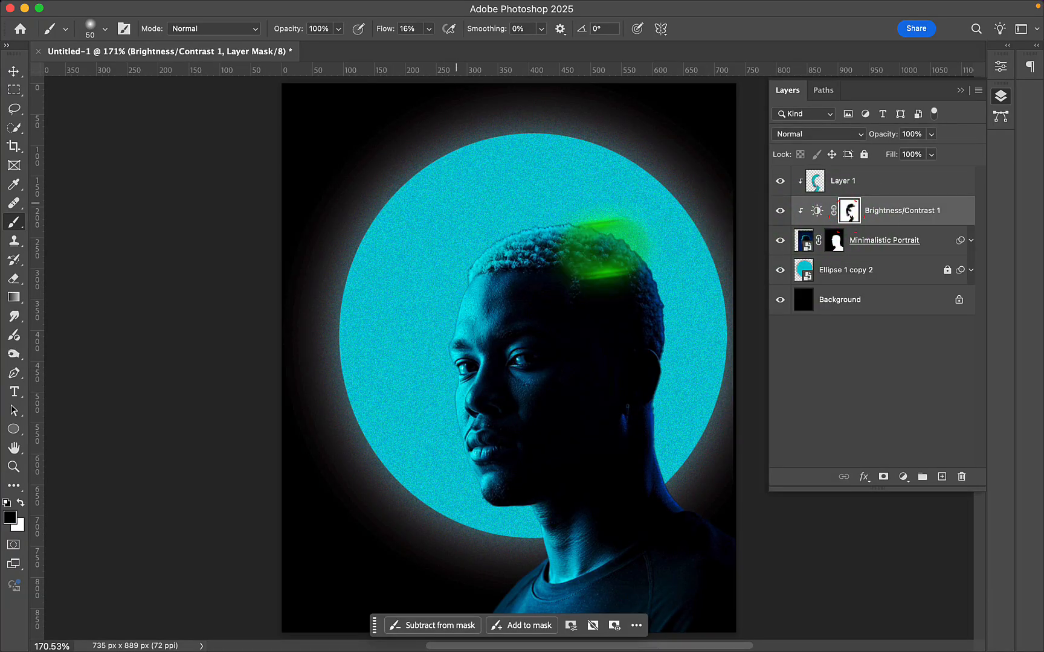
pyautogui.moveTo(531, 253)
pyautogui.mouseDown()
pyautogui.moveTo(591, 245)
pyautogui.moveTo(641, 262)
pyautogui.moveTo(598, 233)
pyautogui.moveTo(532, 253)
pyautogui.mouseUp()
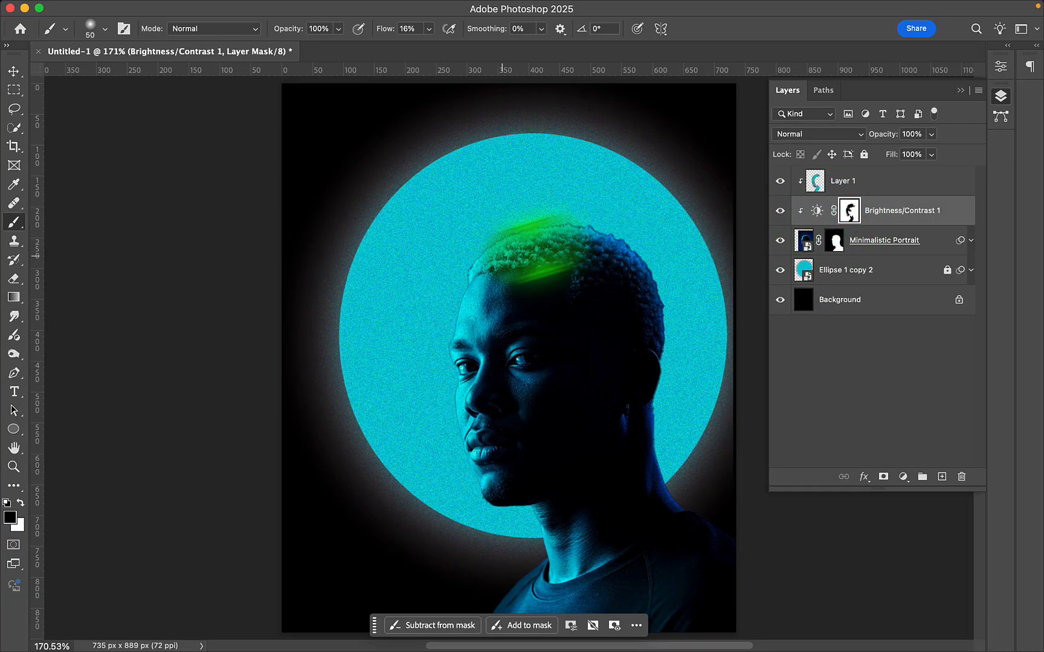
pyautogui.click(525, 365)
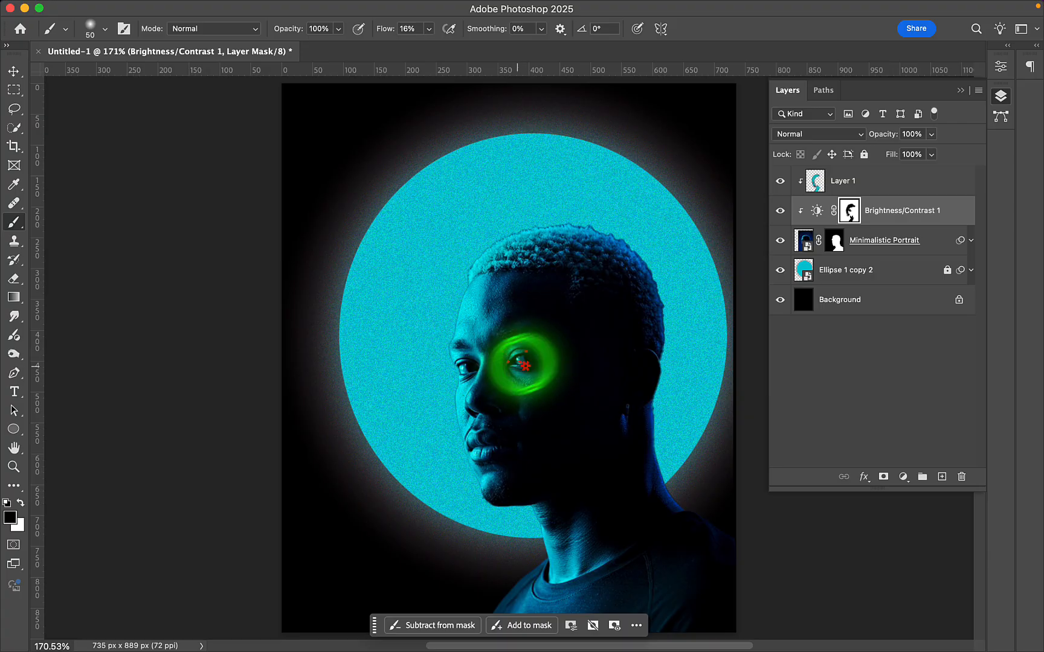
pyautogui.click(465, 366)
pyautogui.click(479, 427)
pyautogui.click(478, 433)
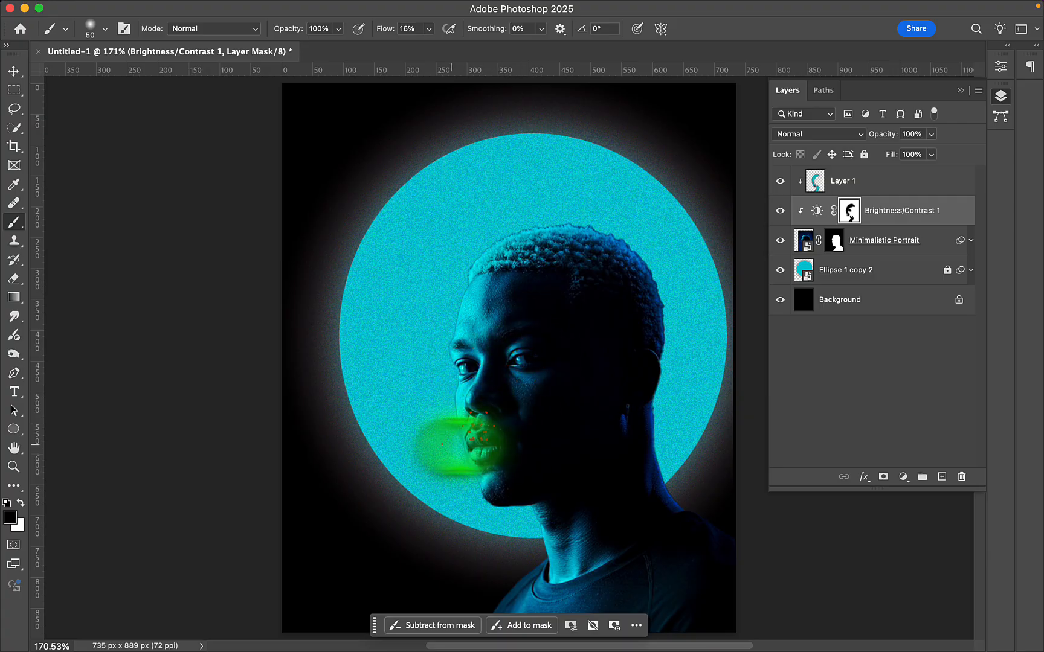
pyautogui.click(442, 444)
# - Paint black on the Brightness/Contrast 1 mask over the cheek, back of the neck and back of the head
pyautogui.moveTo(501, 361)
pyautogui.mouseDown()
pyautogui.moveTo(541, 387)
pyautogui.moveTo(522, 389)
pyautogui.moveTo(553, 376)
pyautogui.moveTo(570, 393)
pyautogui.moveTo(532, 386)
pyautogui.moveTo(562, 399)
pyautogui.mouseUp()
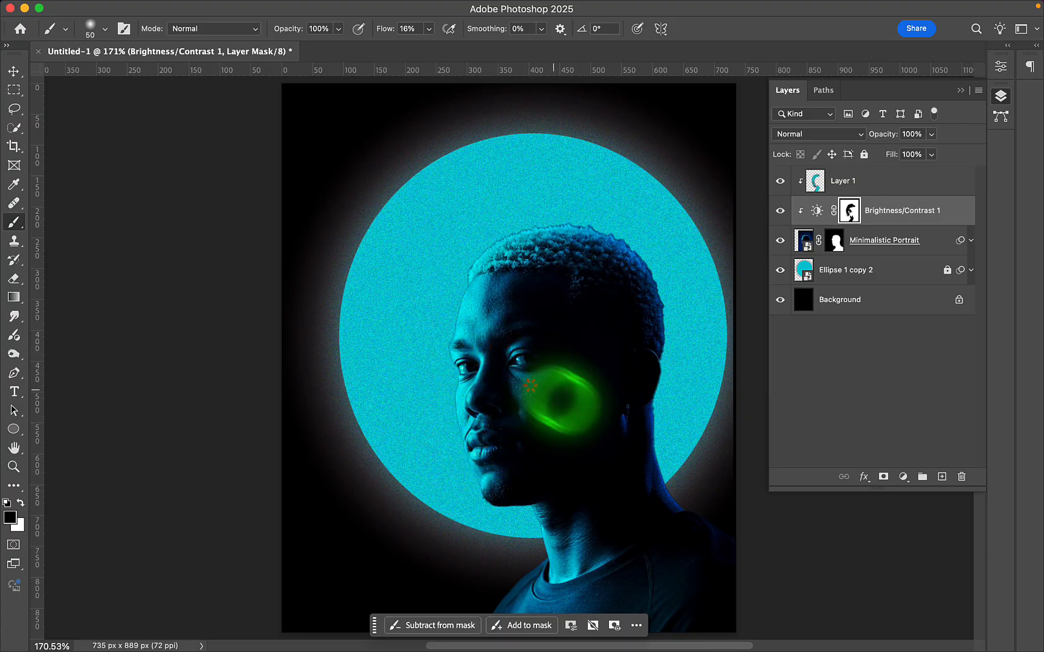
pyautogui.click(642, 427)
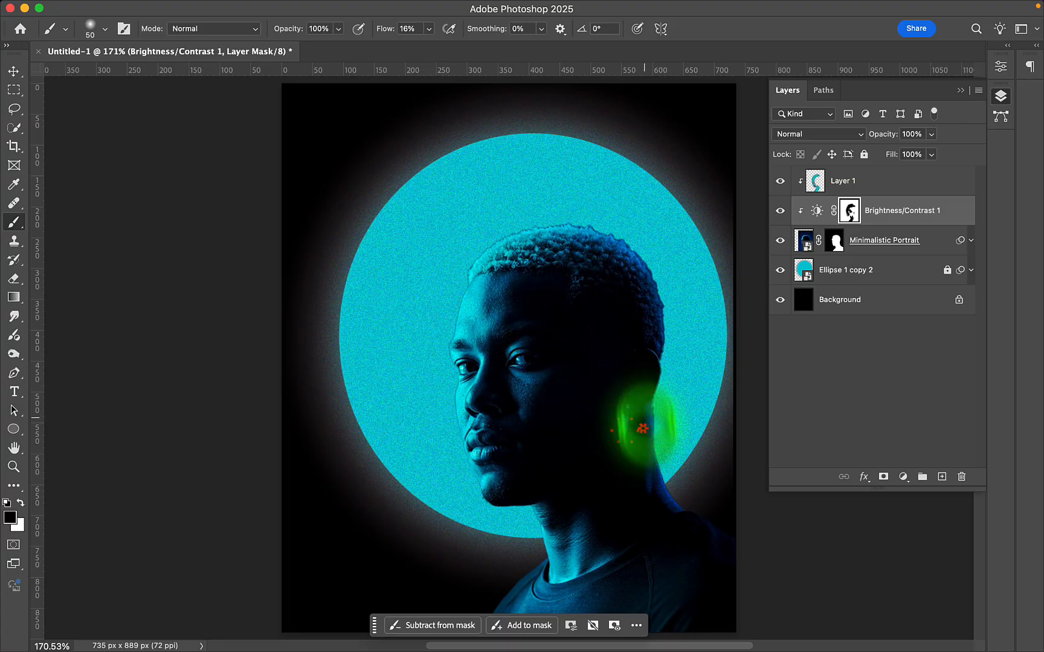
pyautogui.click(616, 225)
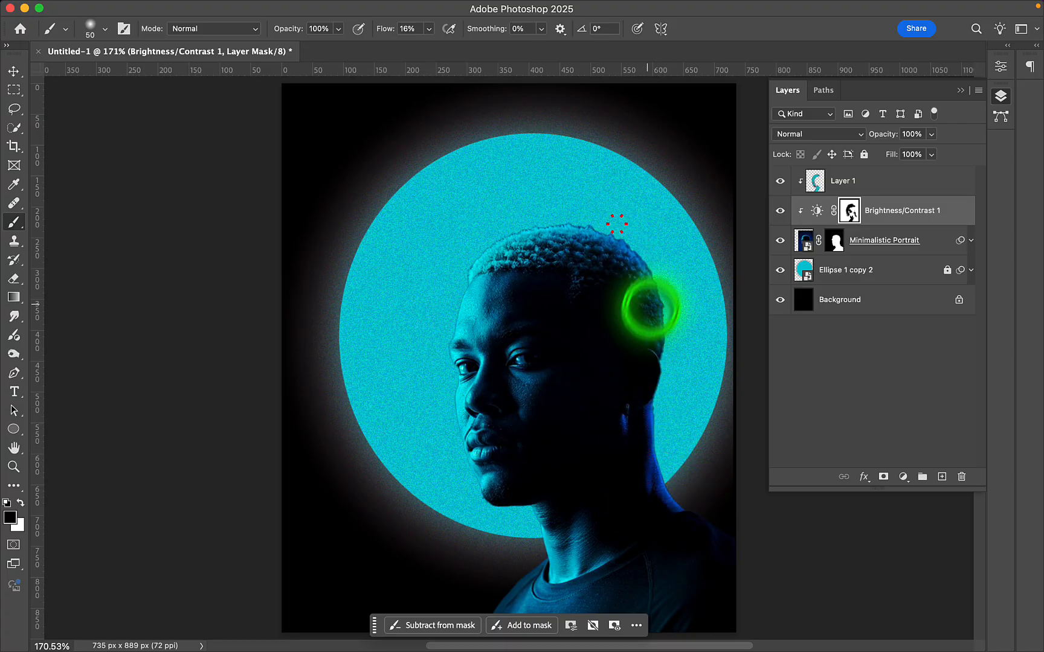
pyautogui.moveTo(650, 309)
pyautogui.mouseDown()
pyautogui.moveTo(656, 369)
pyautogui.moveTo(583, 251)
pyautogui.moveTo(596, 317)
pyautogui.moveTo(641, 327)
pyautogui.mouseUp()
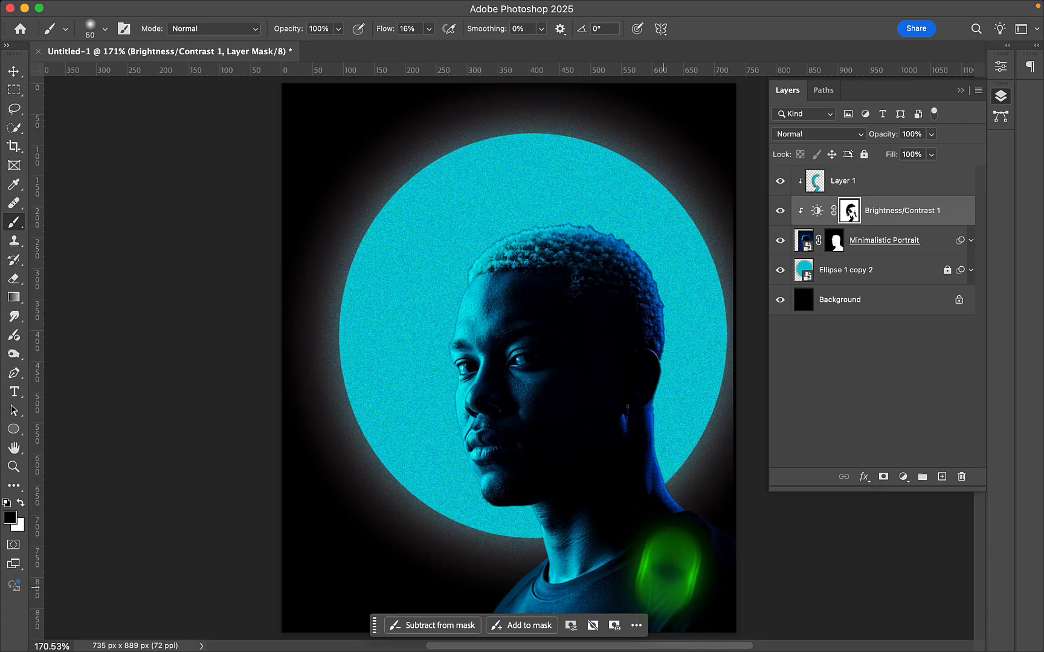
# - Enlarge the brush to 80 px and soften the Brightness/Contrast 1 mask over the man's shoulder, shirt and head
pyautogui.press(']')
pyautogui.press(']')
pyautogui.press(']')
pyautogui.scroll(-4, 650, 544)
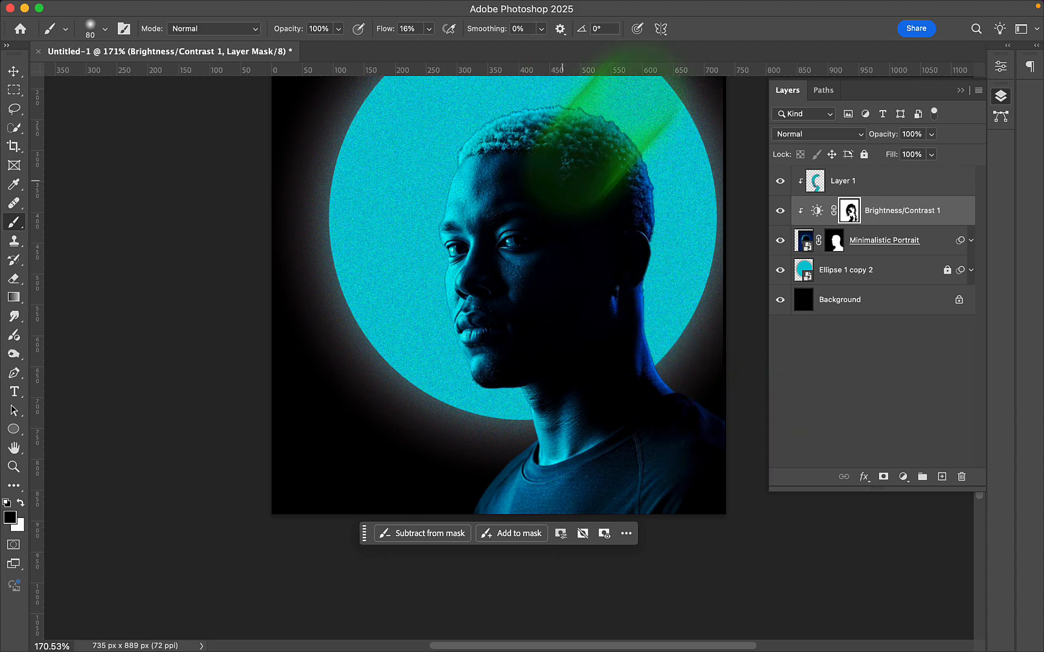
pyautogui.scroll(4, 656, 370)
# - Switch to the Move tool, deselect the adjustment layer and collapse the layer list to show the finished portrait
pyautogui.click(13, 71)
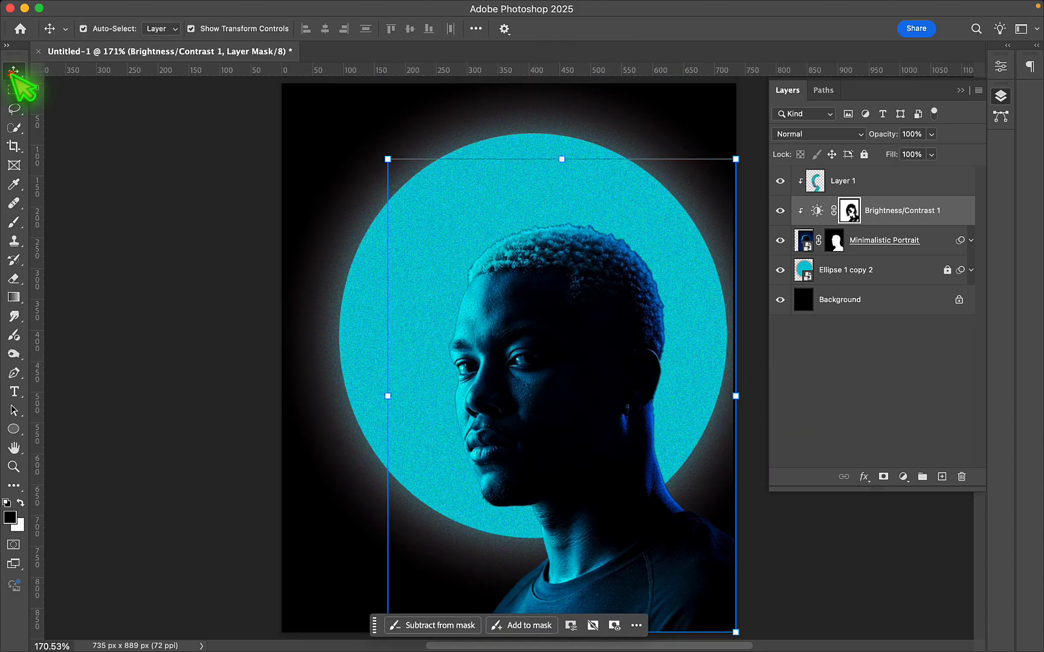
pyautogui.click(846, 566)
pyautogui.click(961, 91)
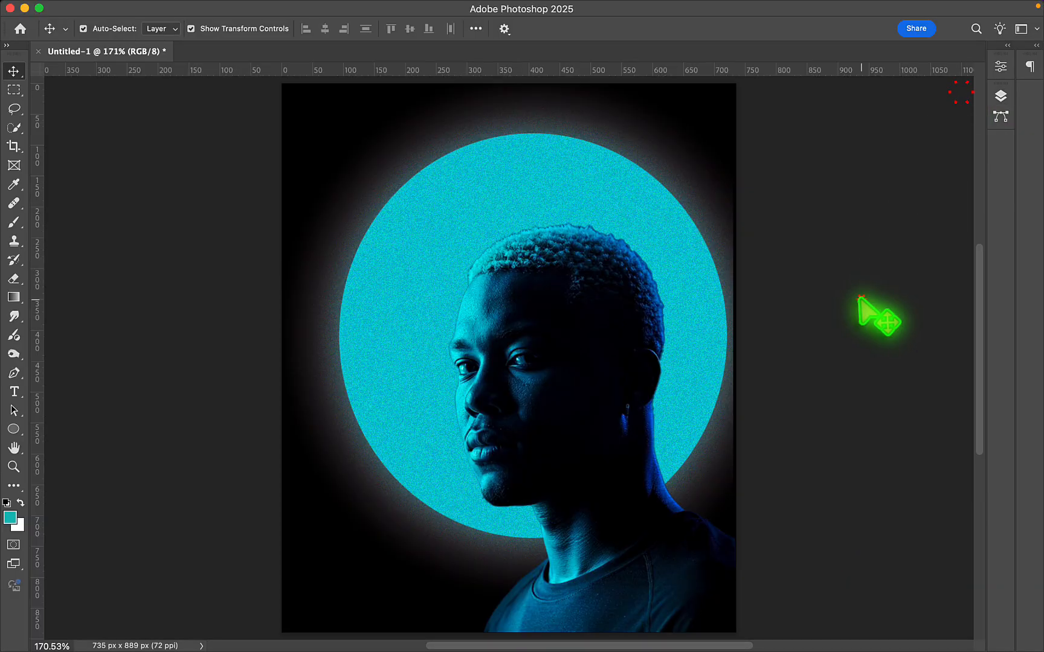